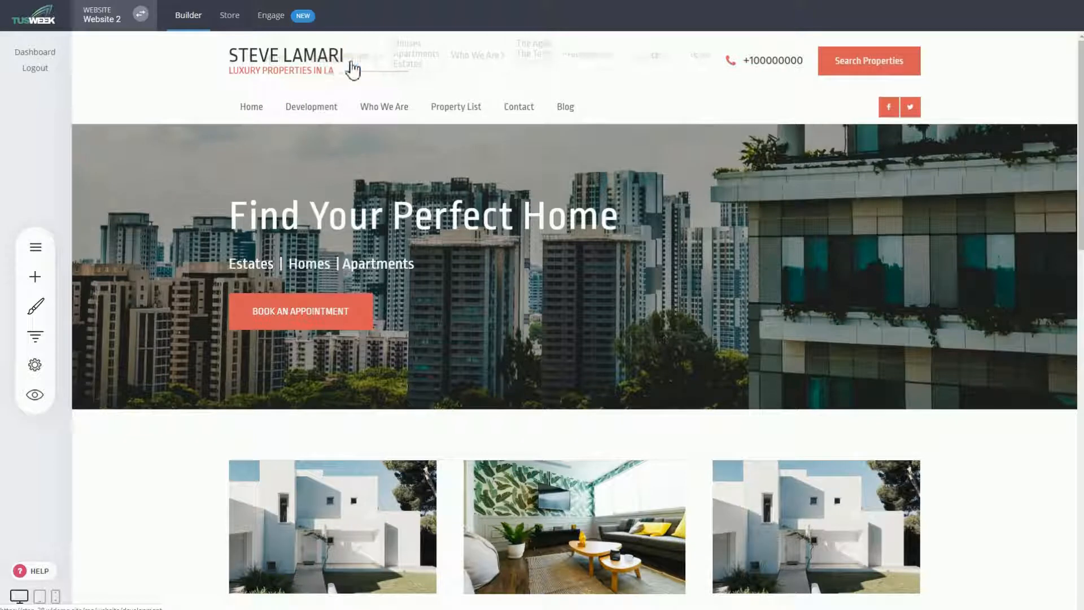
# - Move the navigation menu into the upper header row and remove that row's phone number text and phone icon
pyautogui.moveTo(351, 63); pyautogui.dragTo(924, 72)
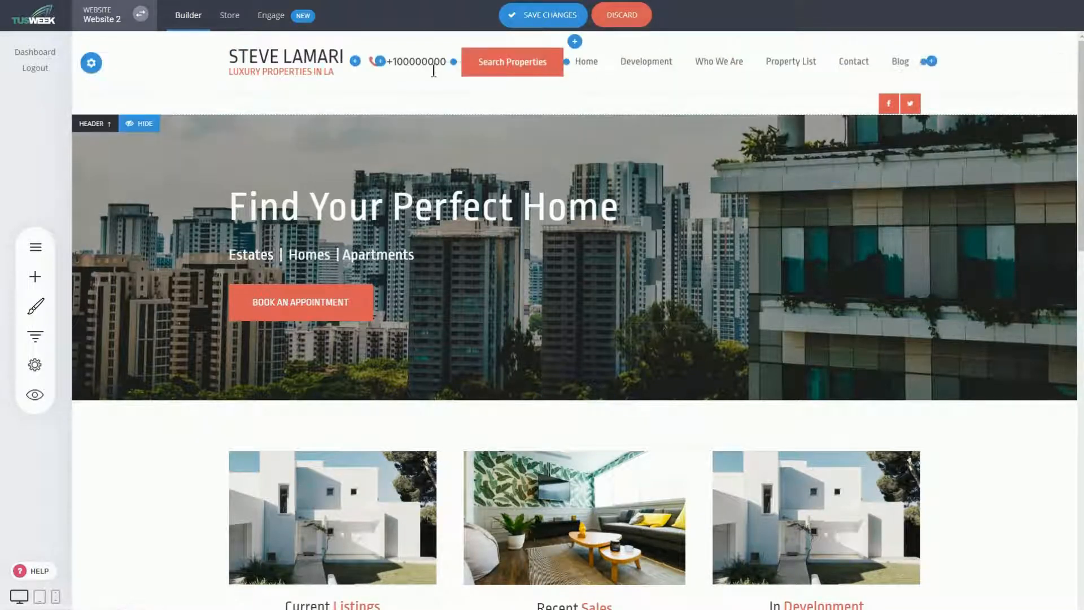
pyautogui.click(431, 62)
pyautogui.click(706, 37)
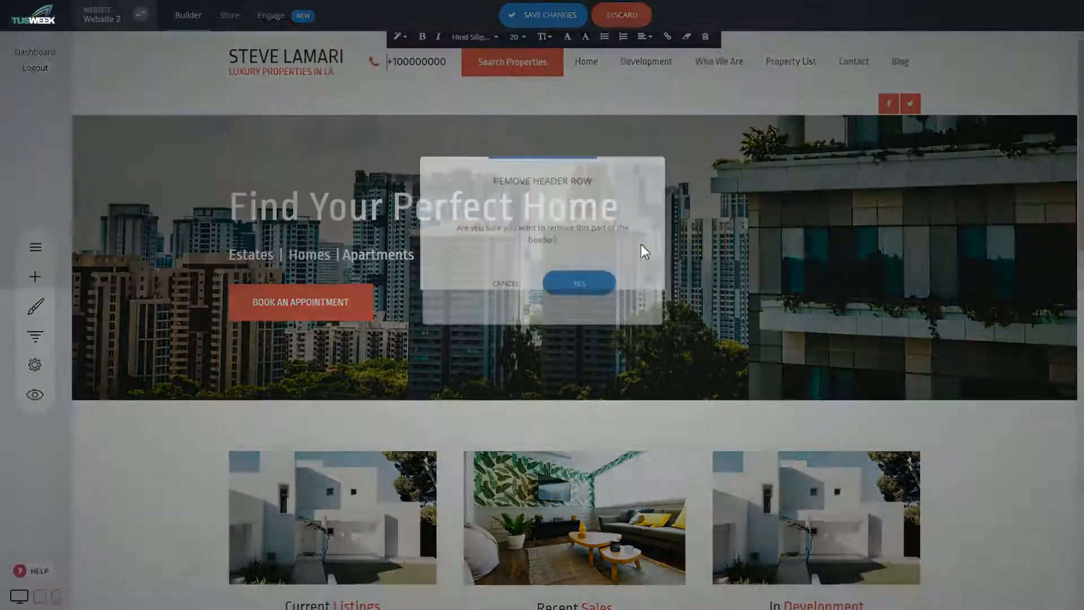
pyautogui.click(578, 285)
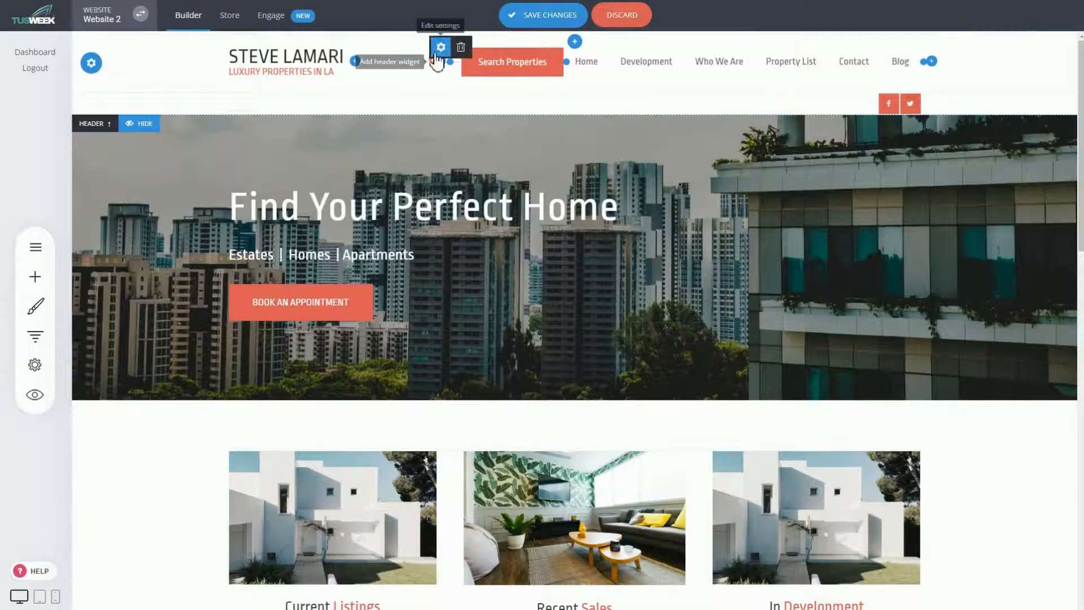
pyautogui.click(461, 47)
pyautogui.click(583, 269)
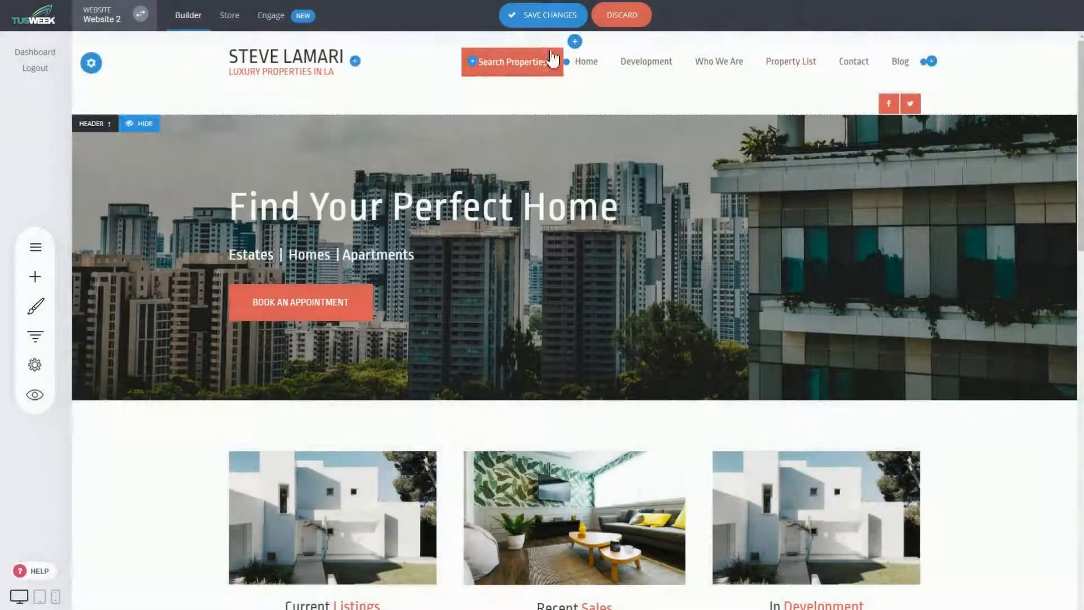
# - Place the Search Properties button after the navigation menu and delete the header row holding the social media icons
pyautogui.moveTo(552, 61); pyautogui.dragTo(922, 66)
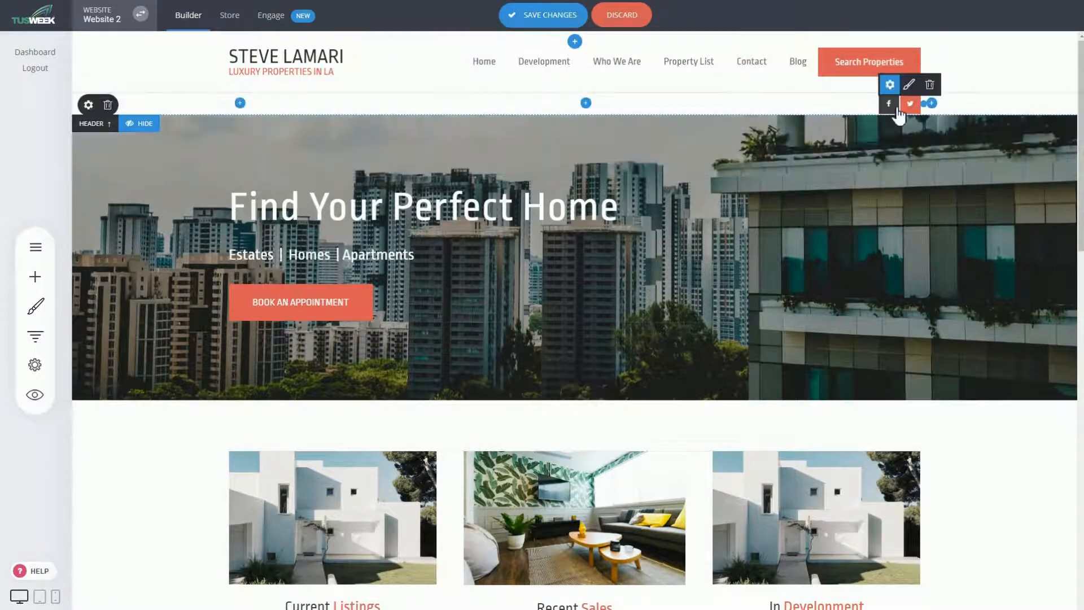
pyautogui.click(108, 106)
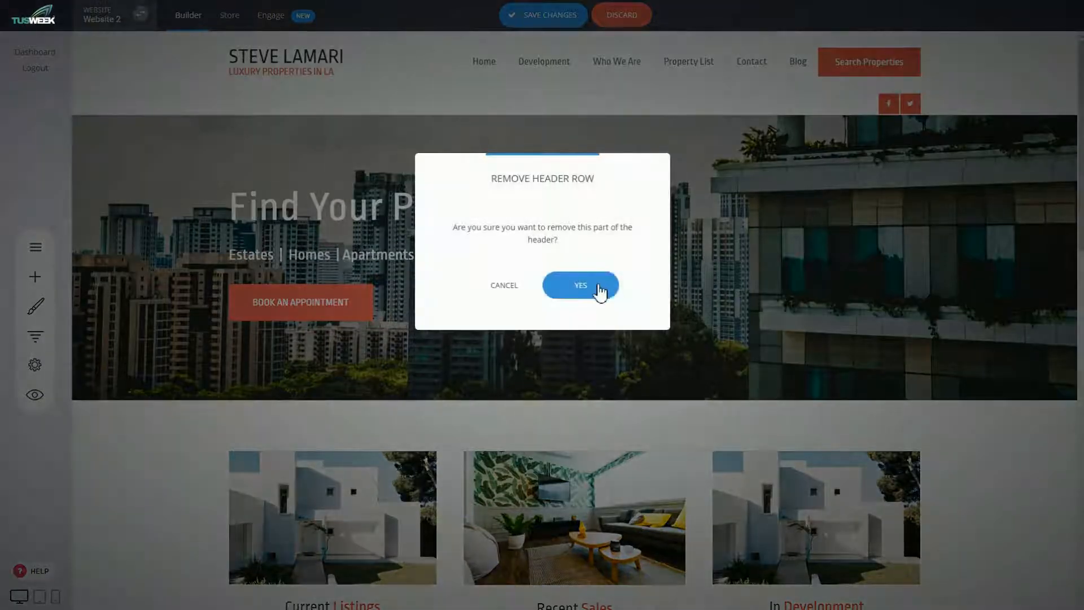
pyautogui.click(598, 287)
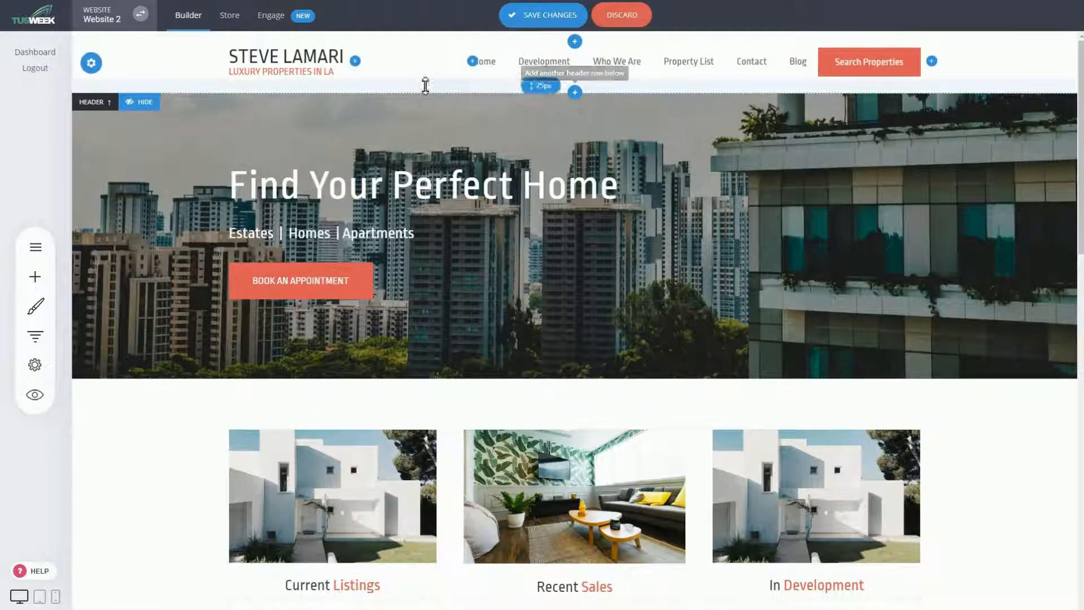
# - Add a header row above the existing one and set its background color to F8F8F8
pyautogui.click(575, 42)
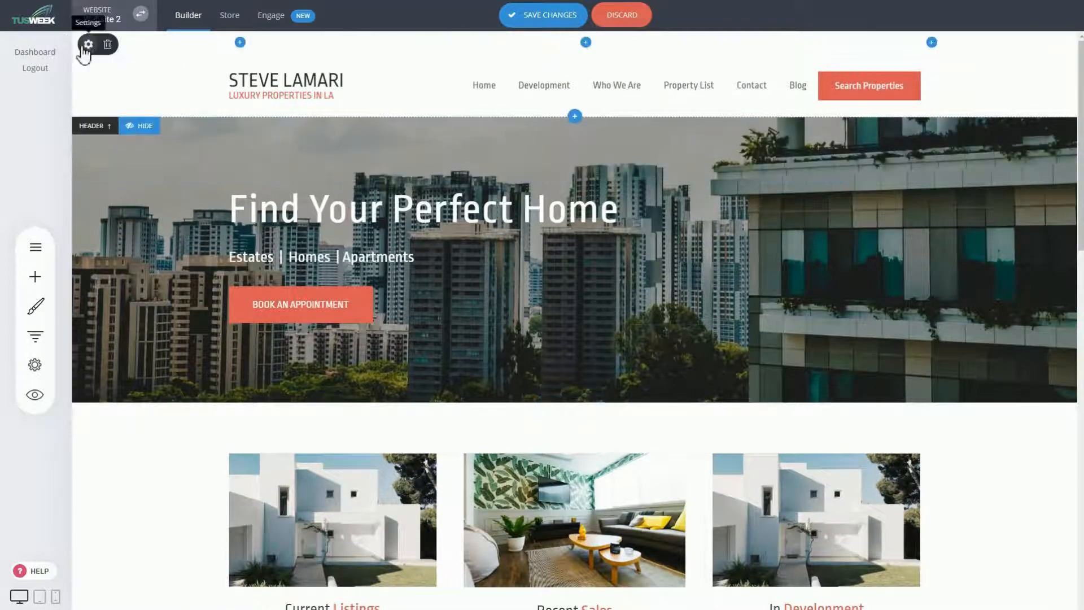
pyautogui.click(85, 43)
pyautogui.click(468, 124)
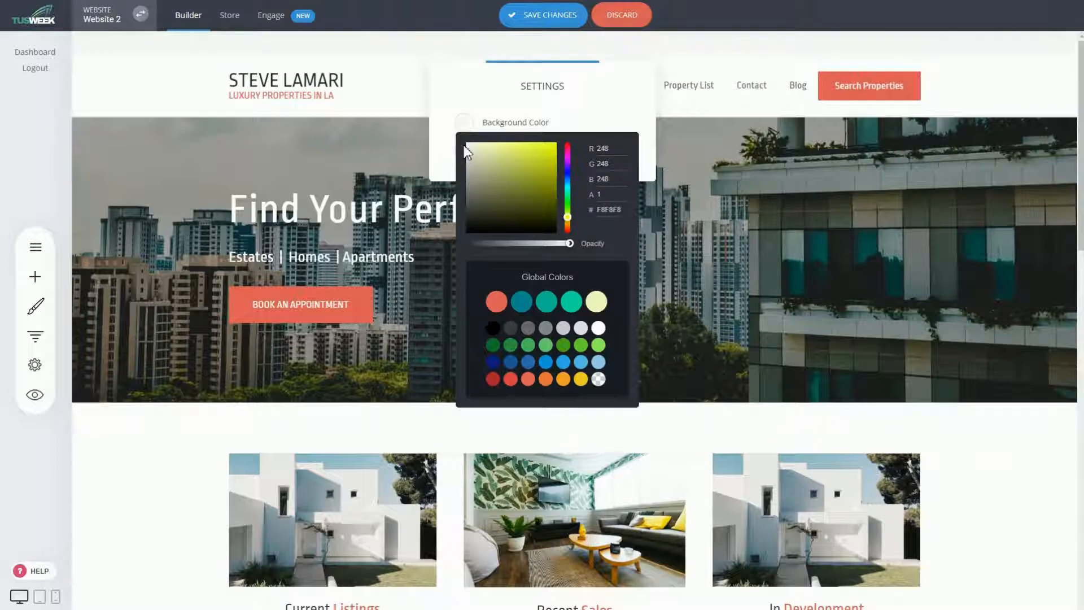
pyautogui.click(366, 50)
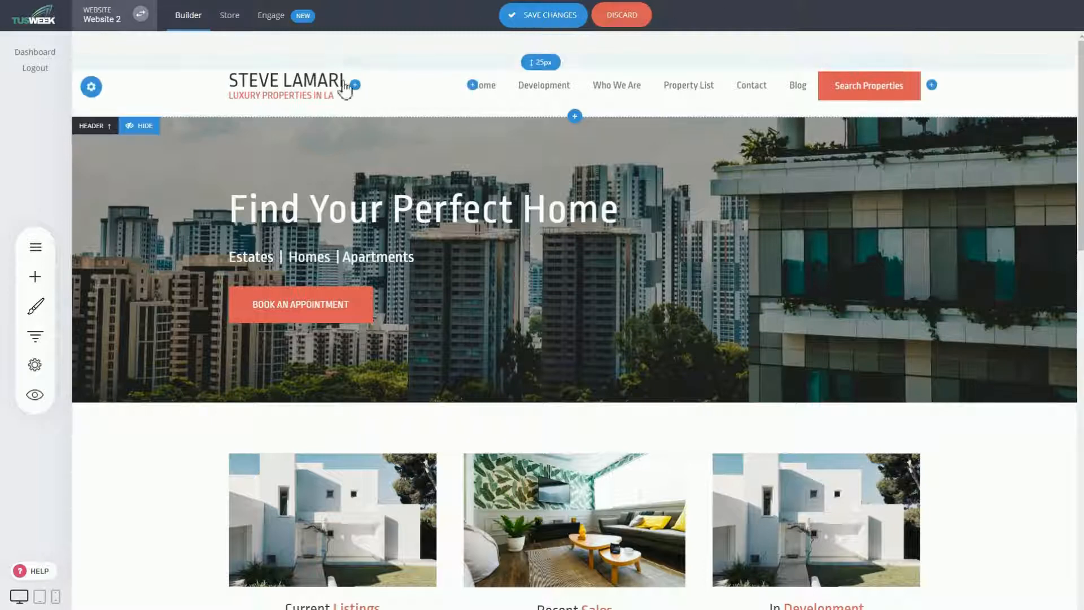
# - Add a Cart widget and a Search widget at the right end of the empty header row above the logo
pyautogui.click(932, 44)
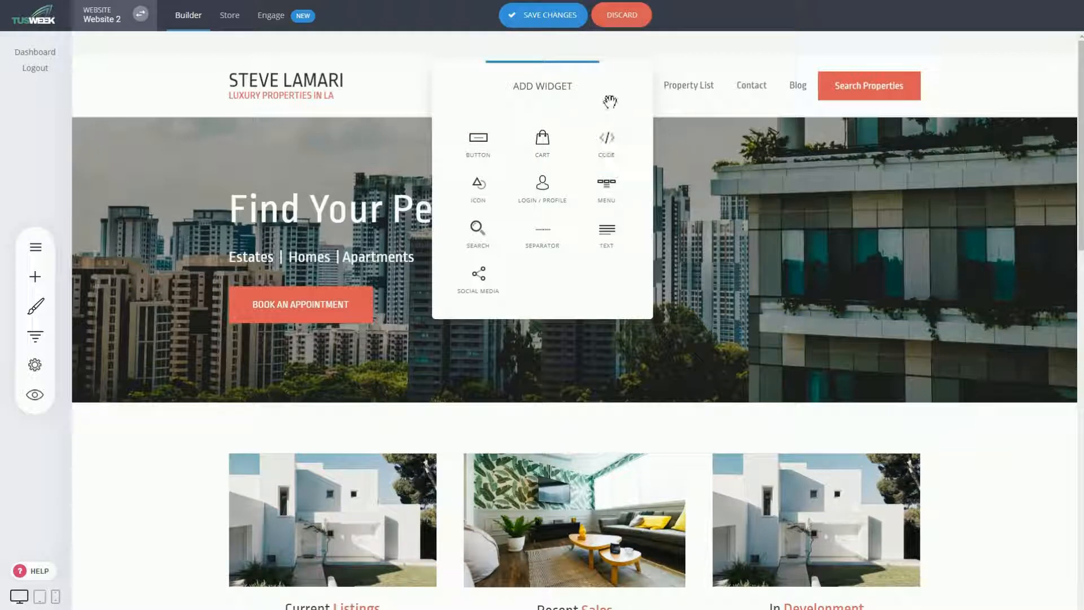
pyautogui.click(542, 144)
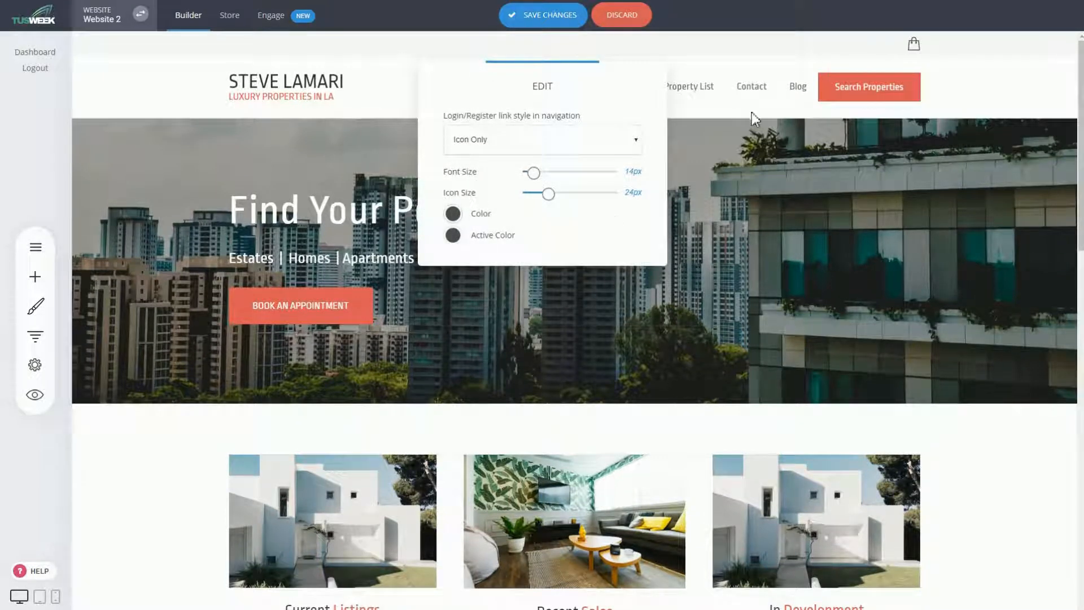
pyautogui.click(694, 123)
pyautogui.click(937, 44)
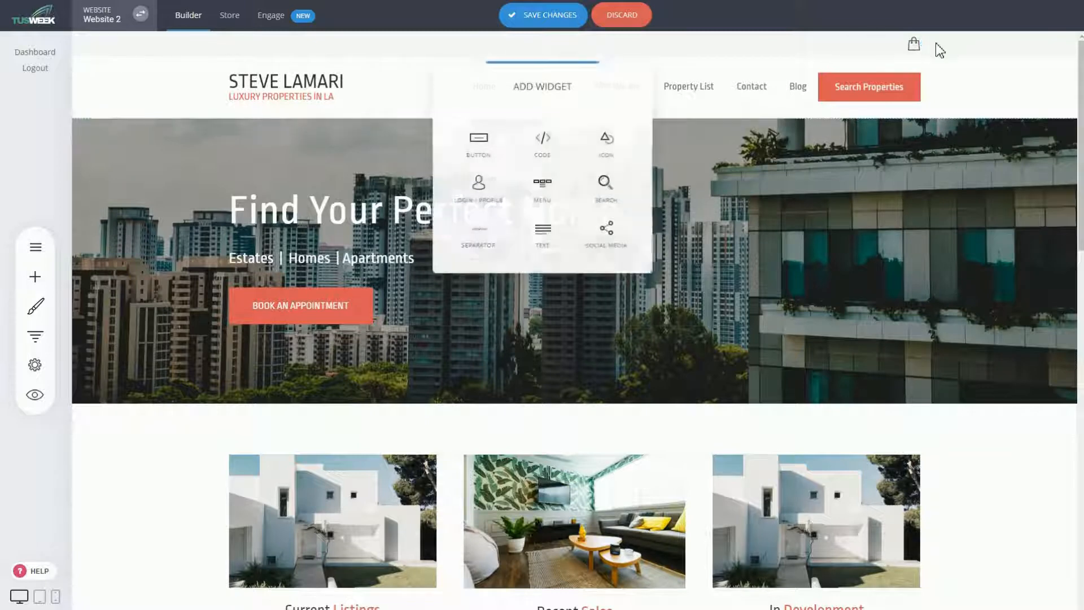
pyautogui.click(613, 195)
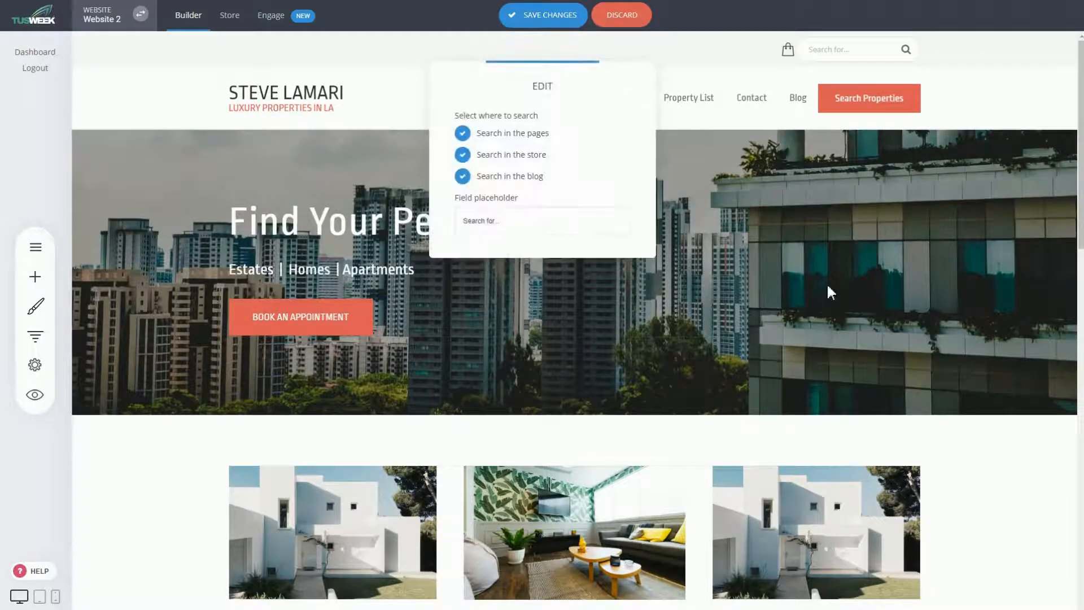
pyautogui.click(971, 197)
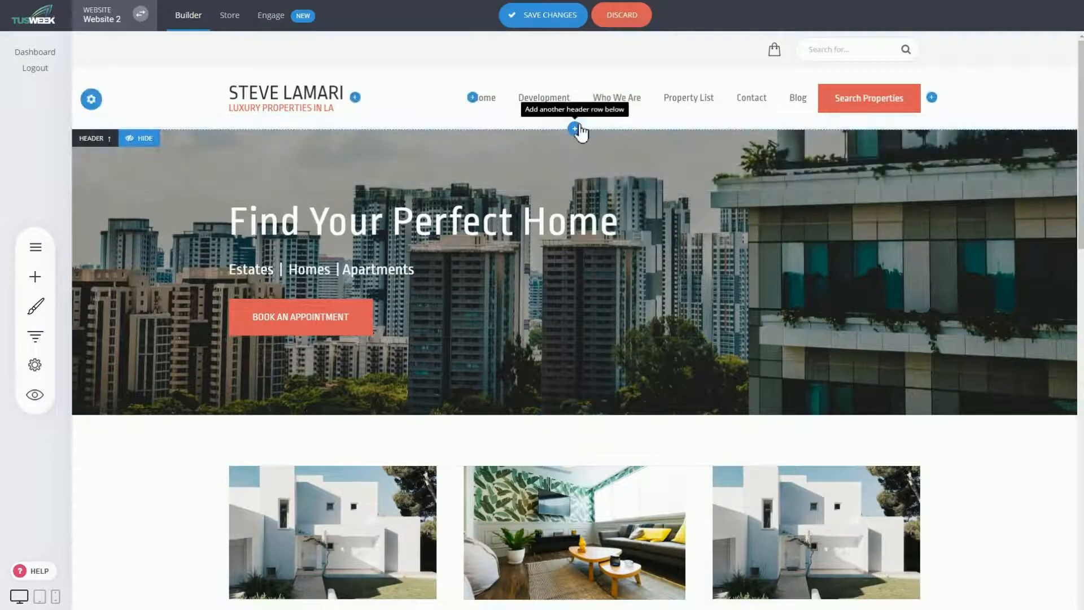
pyautogui.click(575, 129)
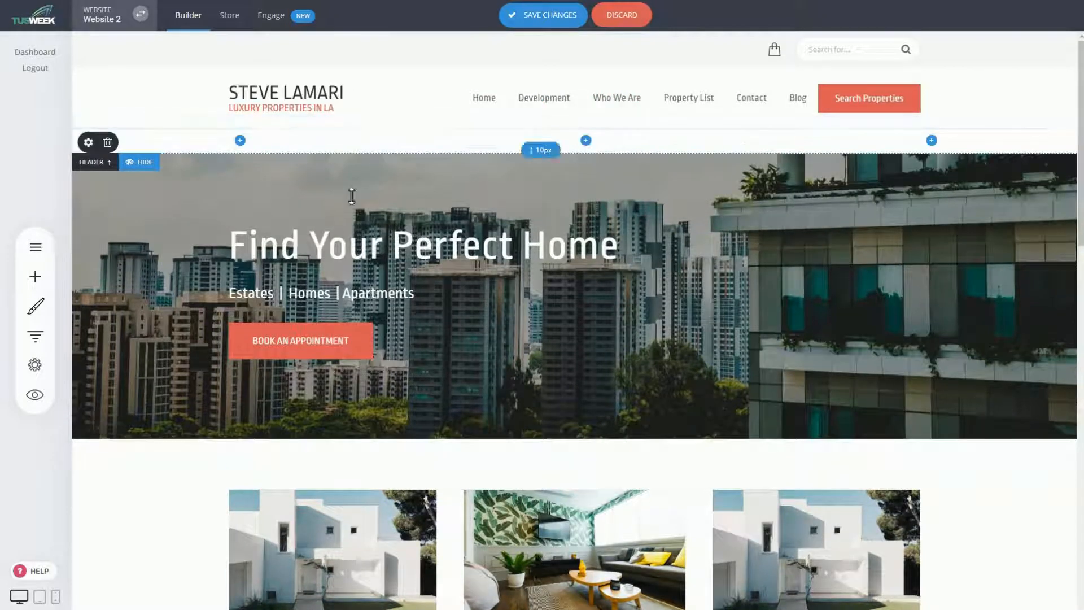
pyautogui.click(111, 148)
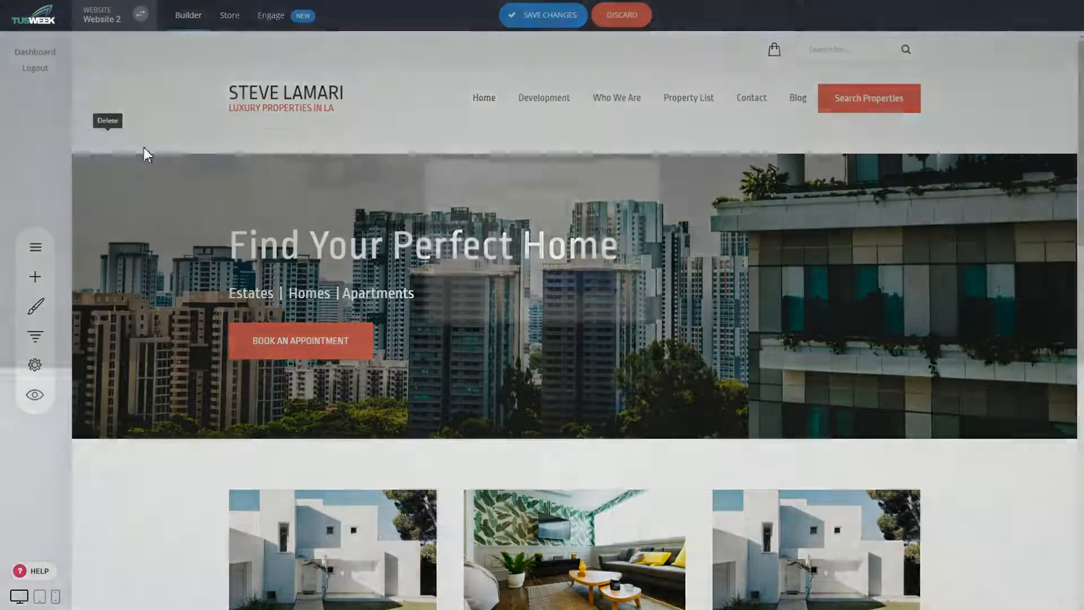
pyautogui.click(579, 285)
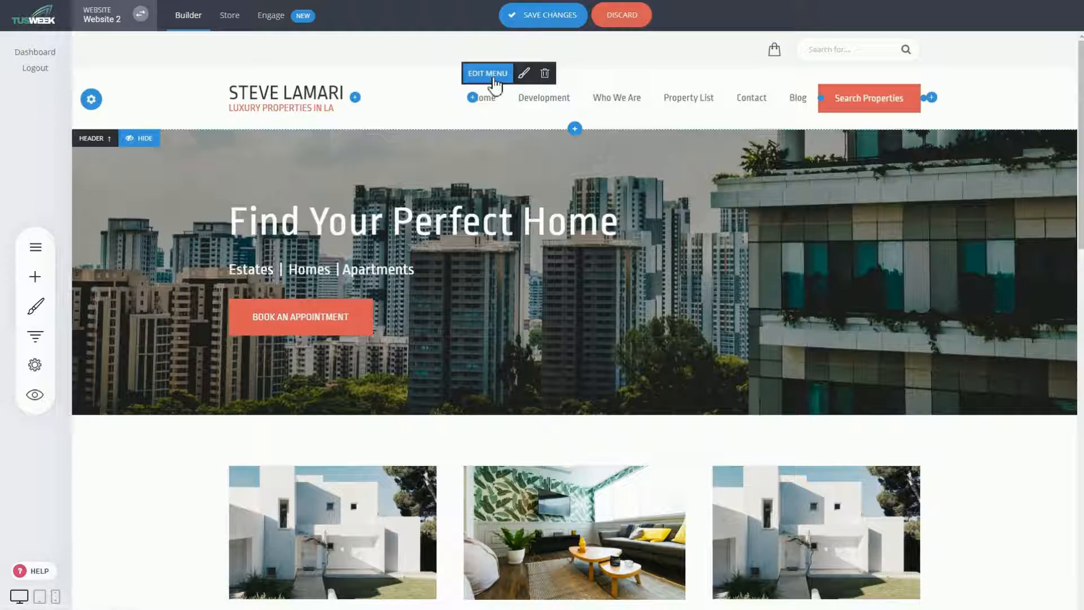
# - Open the header navigation menu's item editor and move its dialog clear of the menu
pyautogui.click(496, 79)
pyautogui.moveTo(543, 84); pyautogui.dragTo(319, 54)
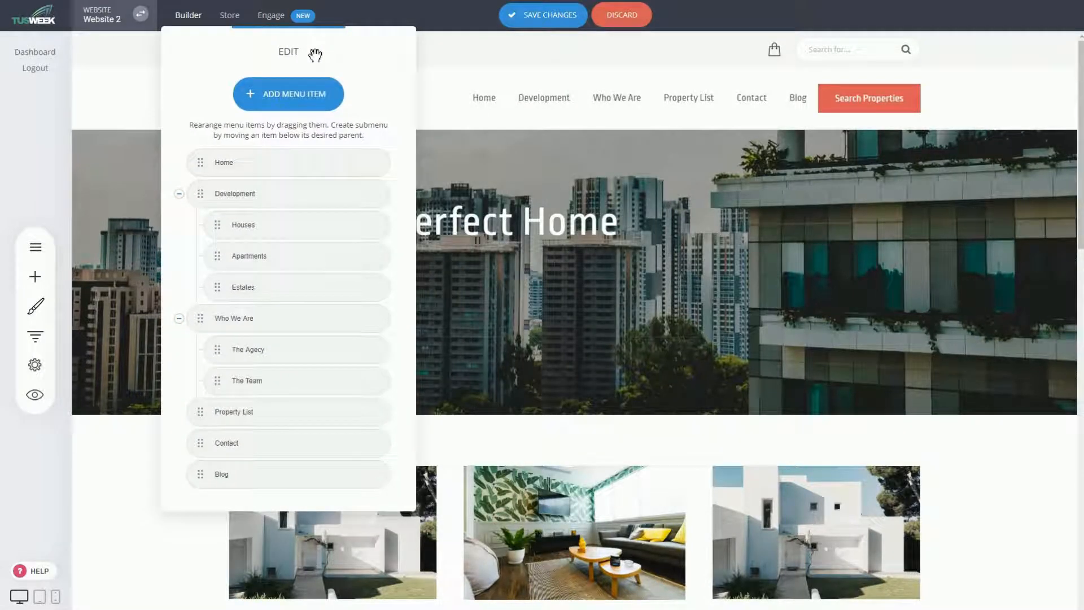
pyautogui.click(271, 105)
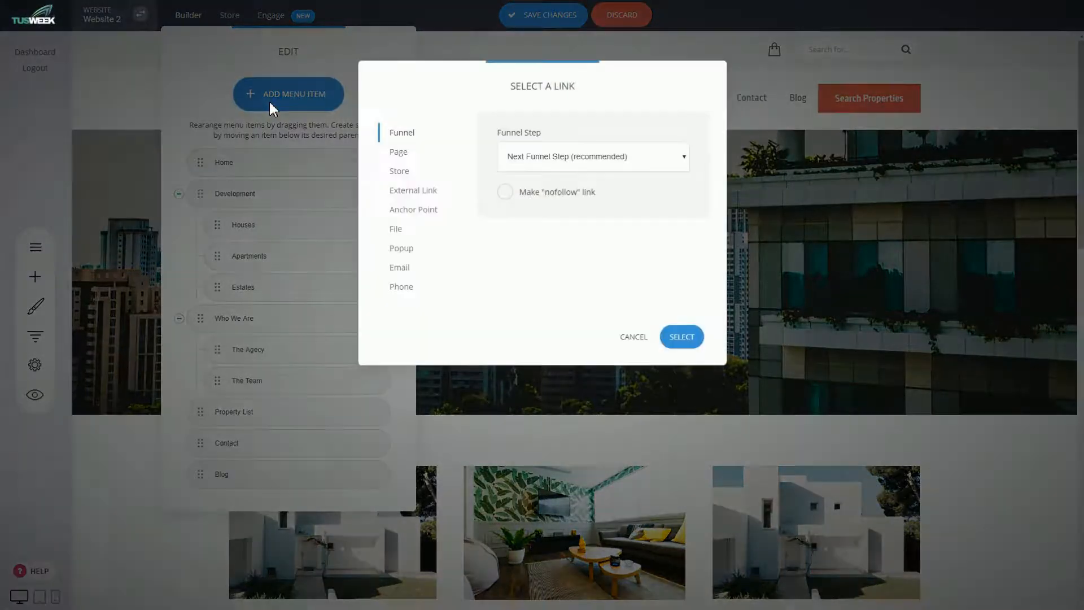
pyautogui.click(411, 163)
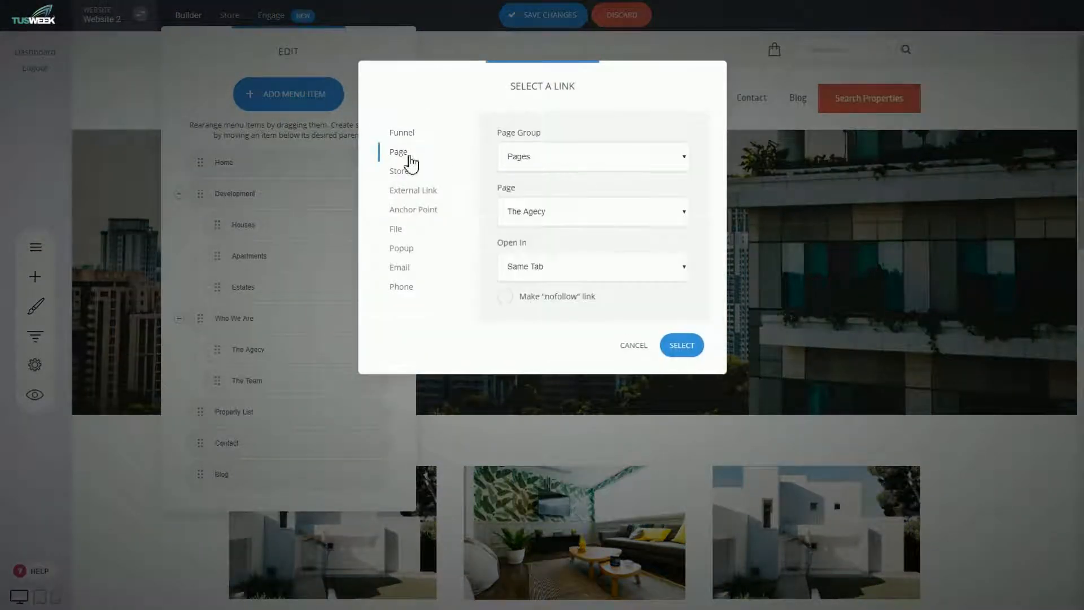
pyautogui.click(402, 170)
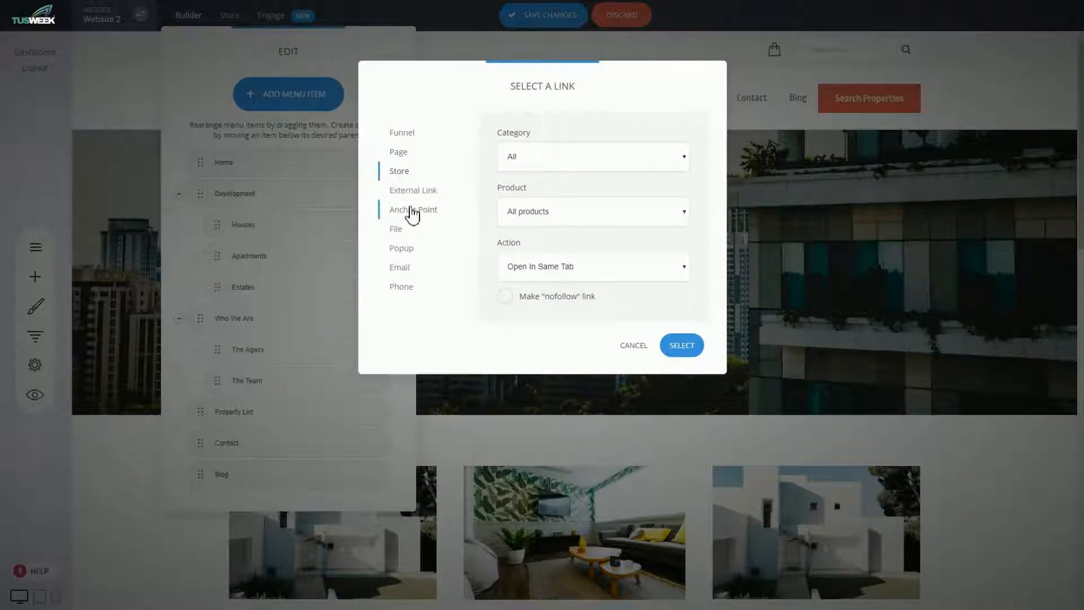
pyautogui.click(412, 210)
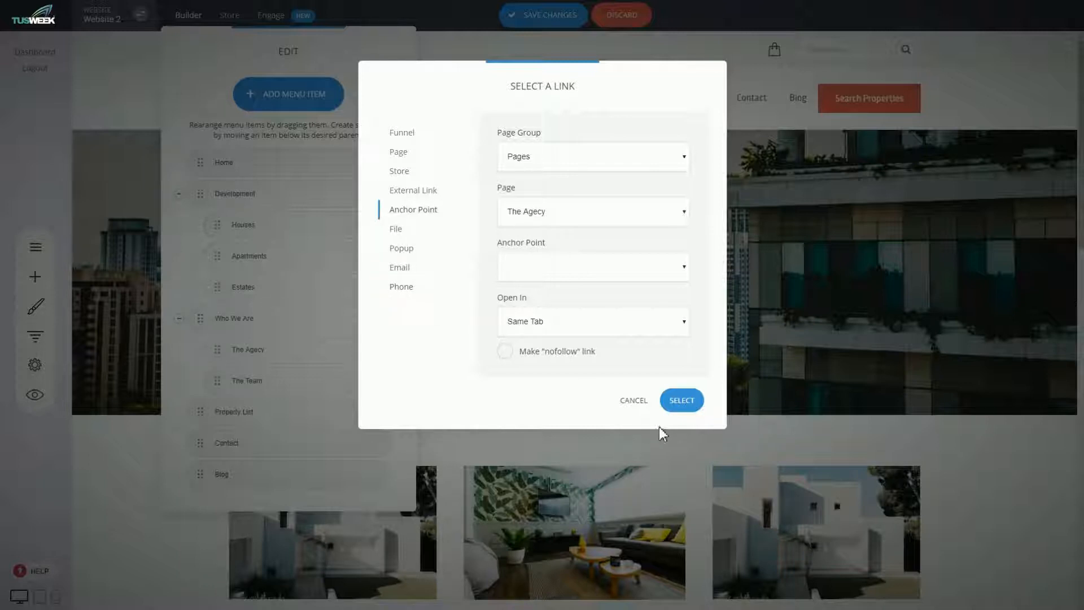
pyautogui.click(631, 401)
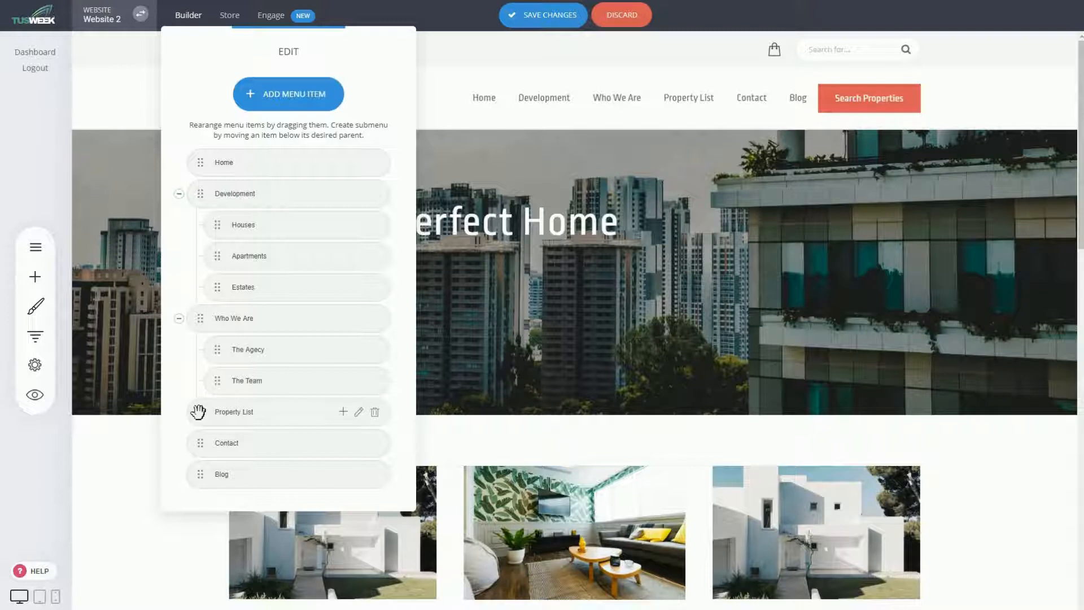
# - Move Property List below Contact, and try nesting Contact under Who We Are before returning it to the top level
pyautogui.moveTo(199, 412); pyautogui.dragTo(194, 444)
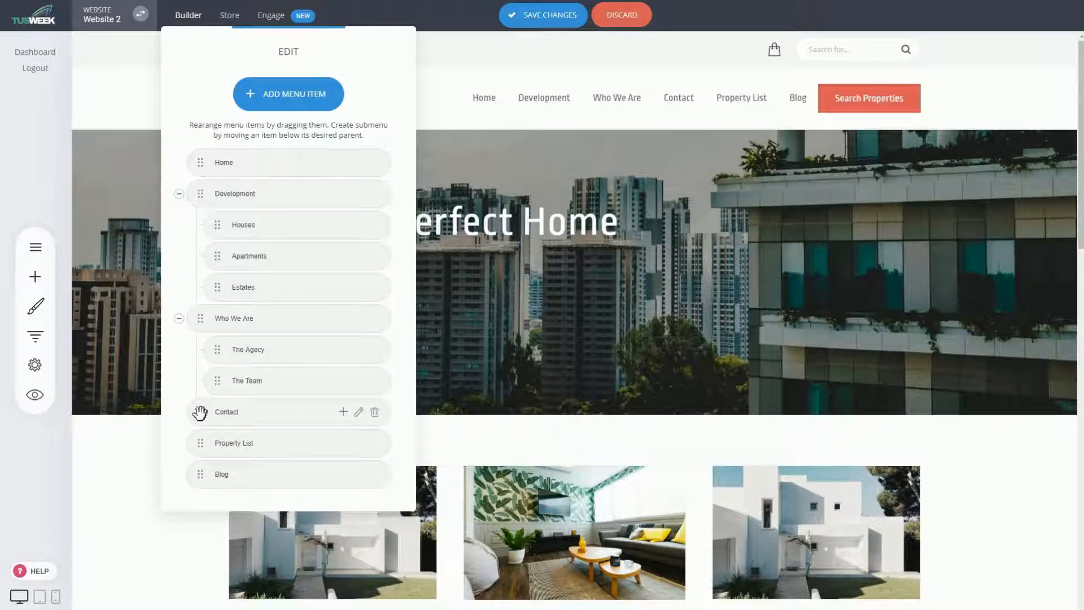
pyautogui.moveTo(200, 413); pyautogui.dragTo(226, 411)
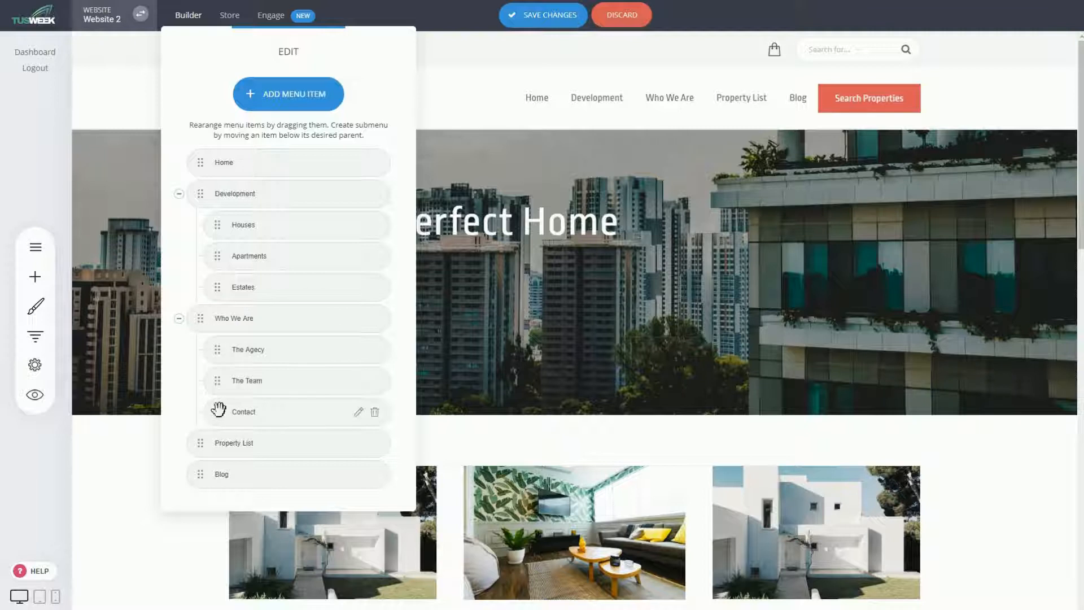
pyautogui.moveTo(218, 409); pyautogui.dragTo(125, 394)
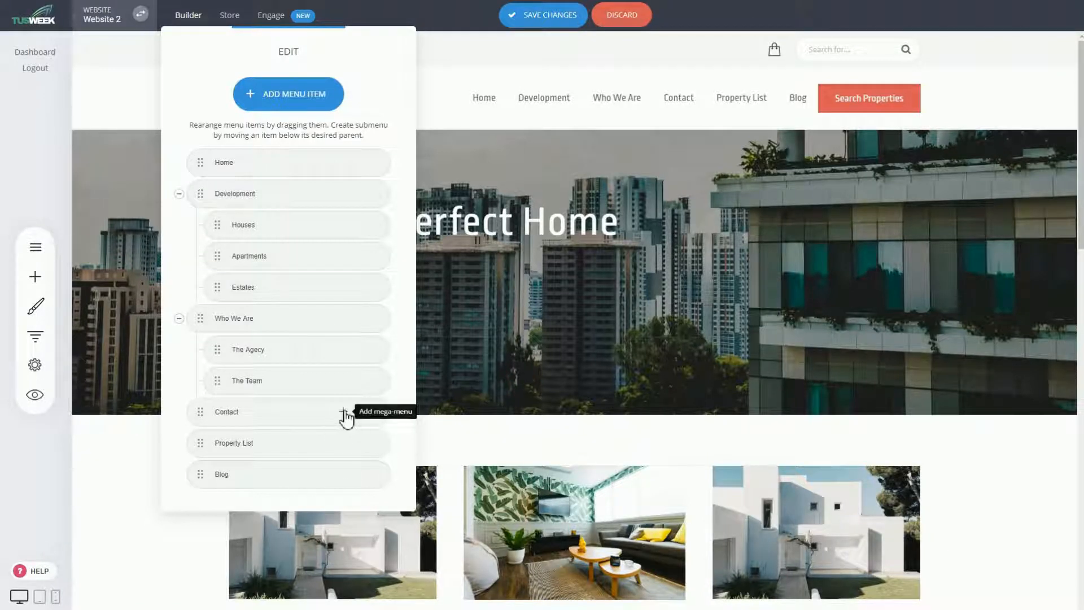
# - Add a mega menu under the Contact item, open it for editing and view the widgets available for it
pyautogui.click(343, 412)
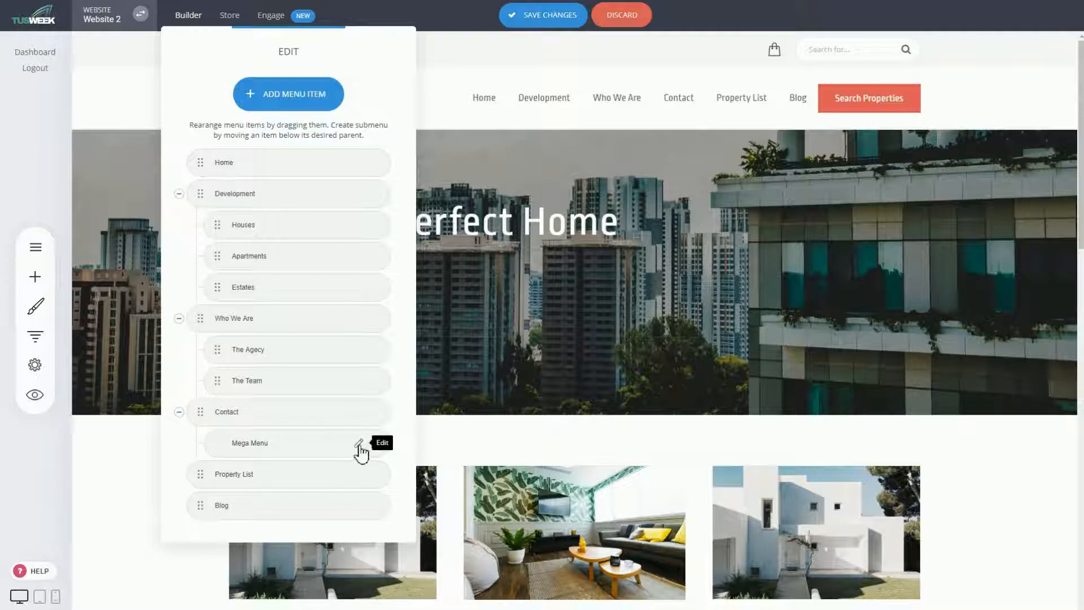
pyautogui.click(359, 444)
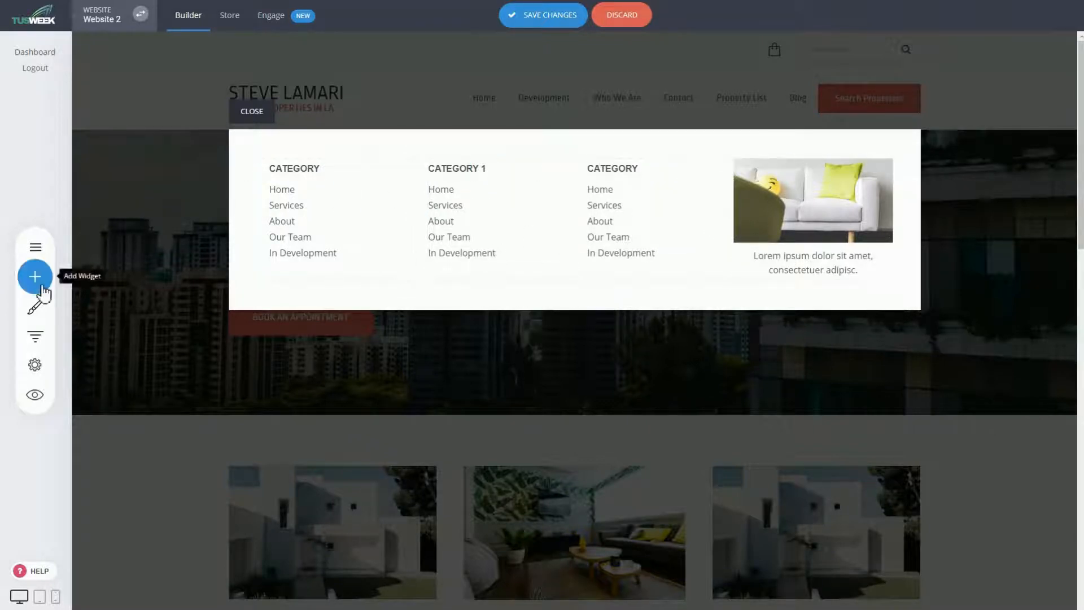
pyautogui.click(42, 287)
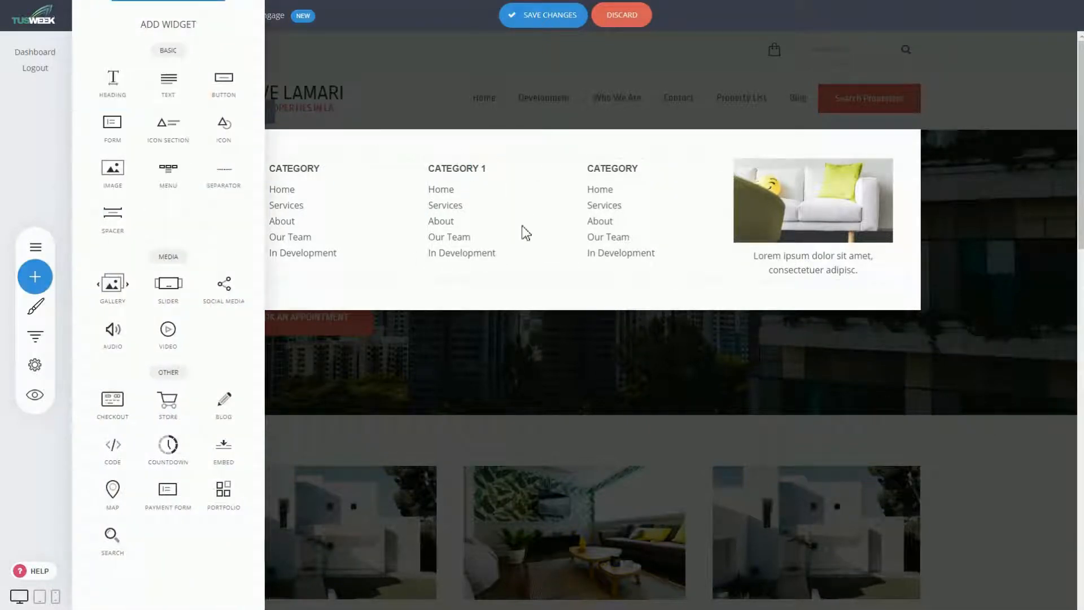
# - Add the "We are limited to only 50 attendees" Call To Action block to the mega menu, confirm it and save the site changes
pyautogui.click(561, 311)
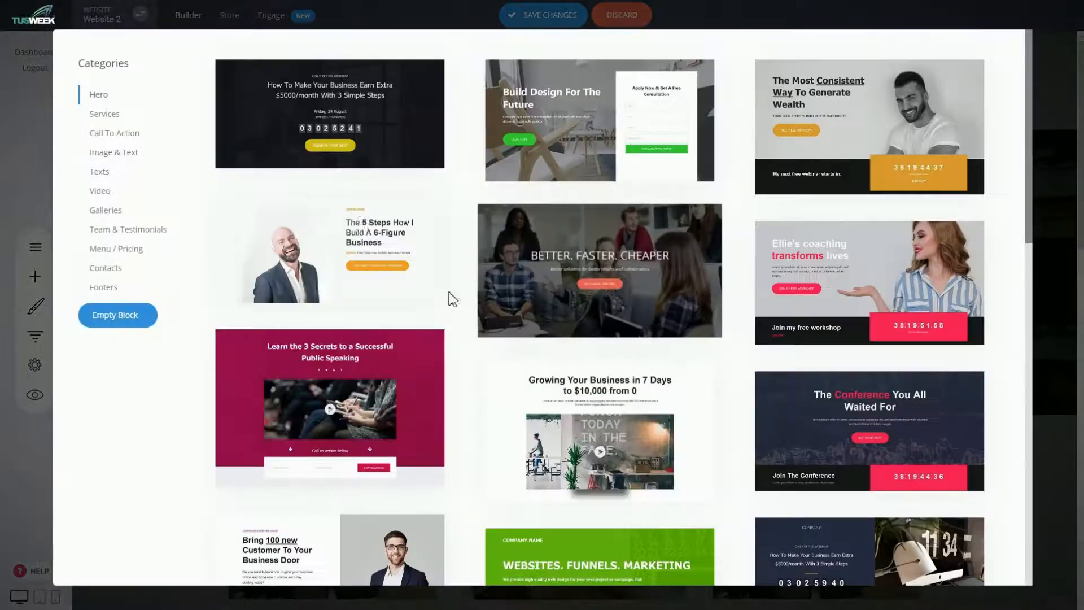
pyautogui.click(115, 134)
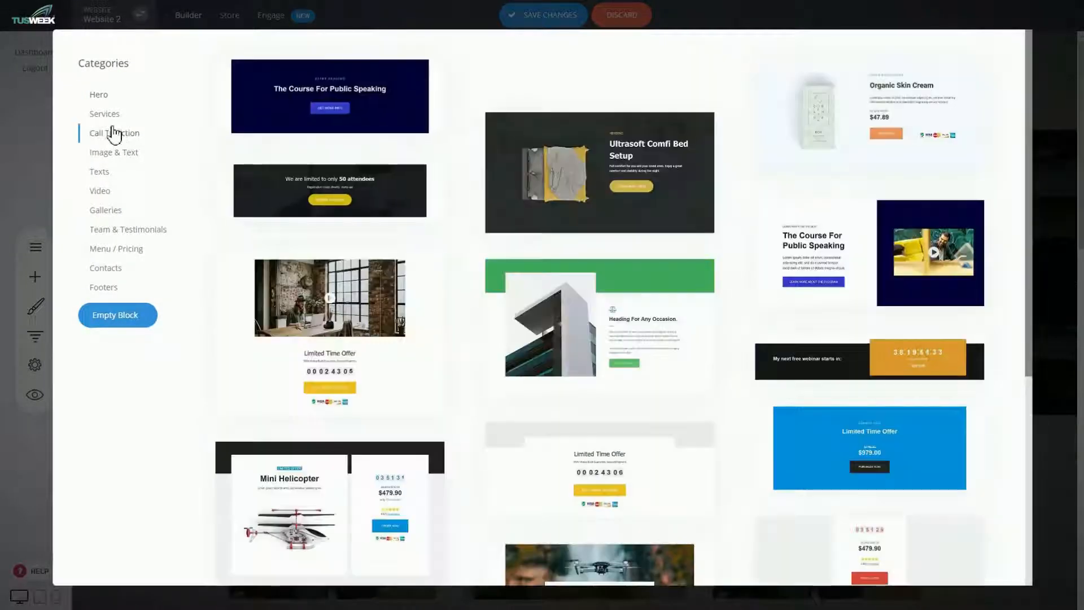
pyautogui.click(315, 177)
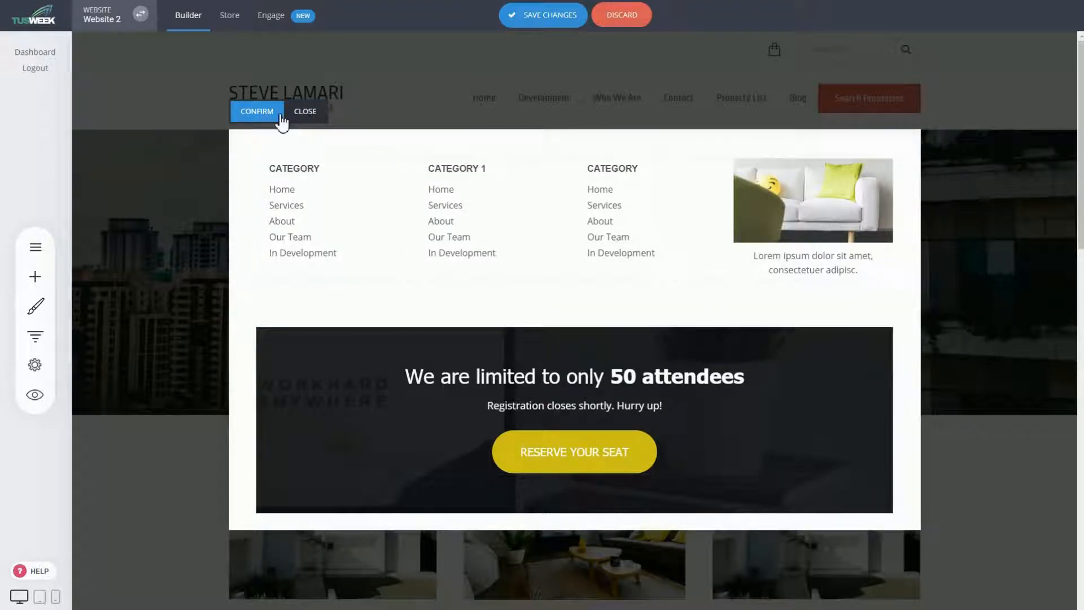
pyautogui.click(257, 112)
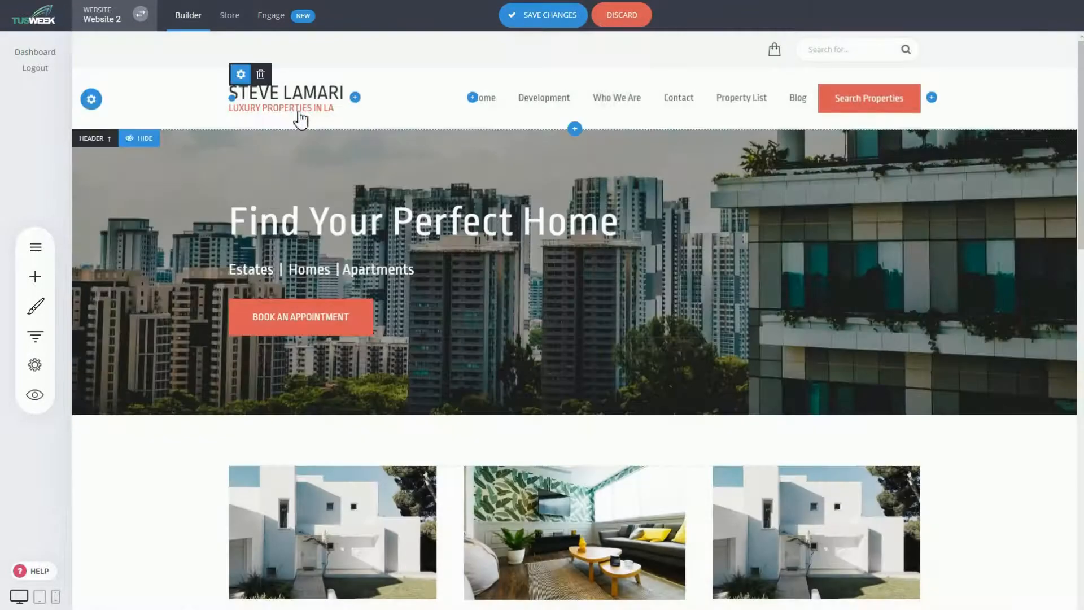
pyautogui.click(567, 16)
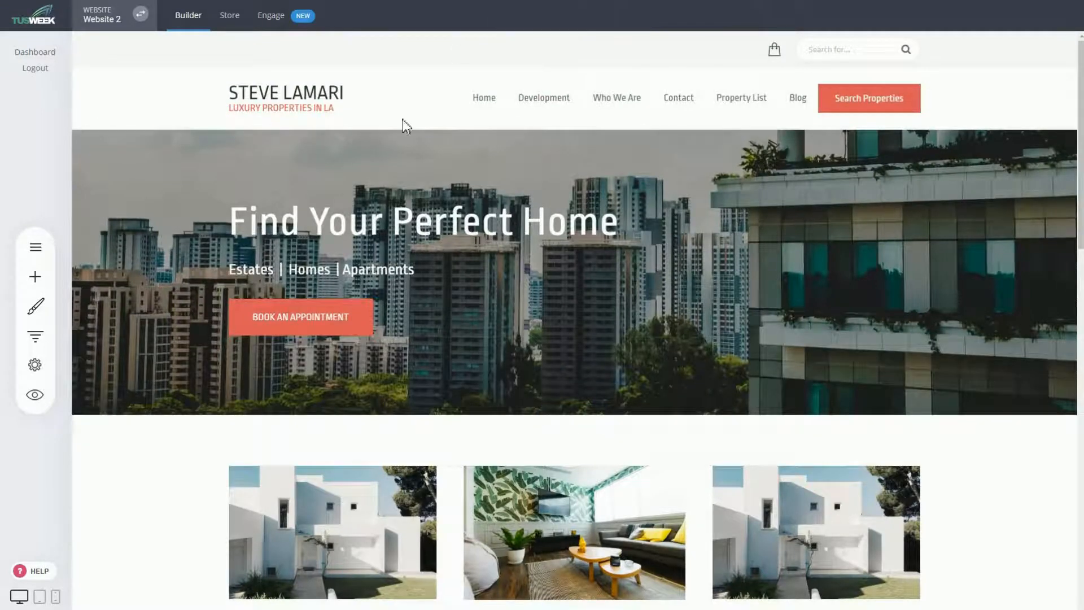
# - Preview the site, check the mega menu under the Contact item, and close the preview
pyautogui.click(35, 395)
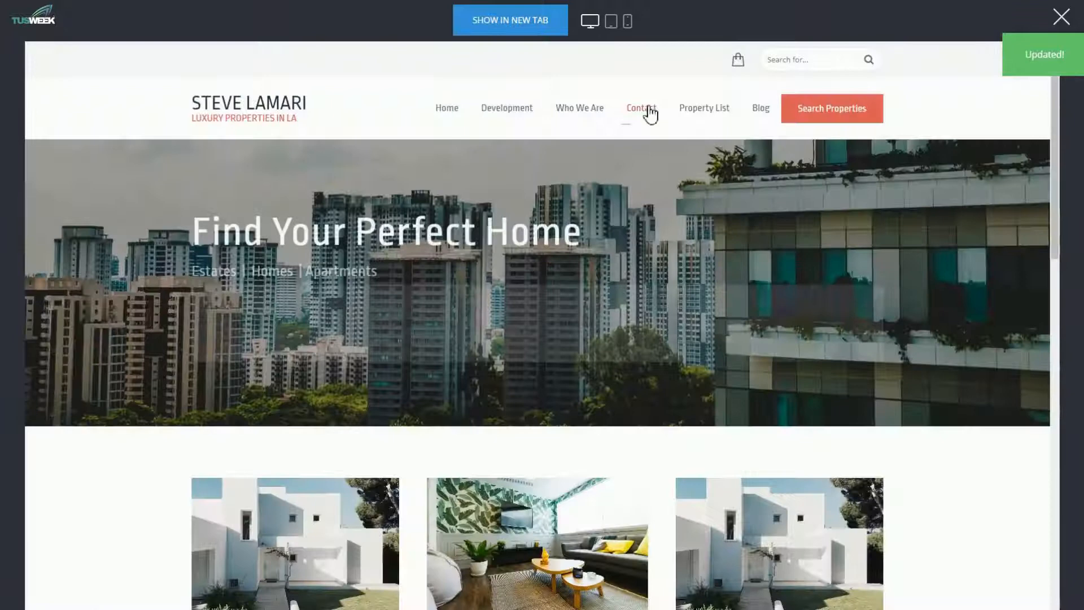
pyautogui.moveTo(647, 111)
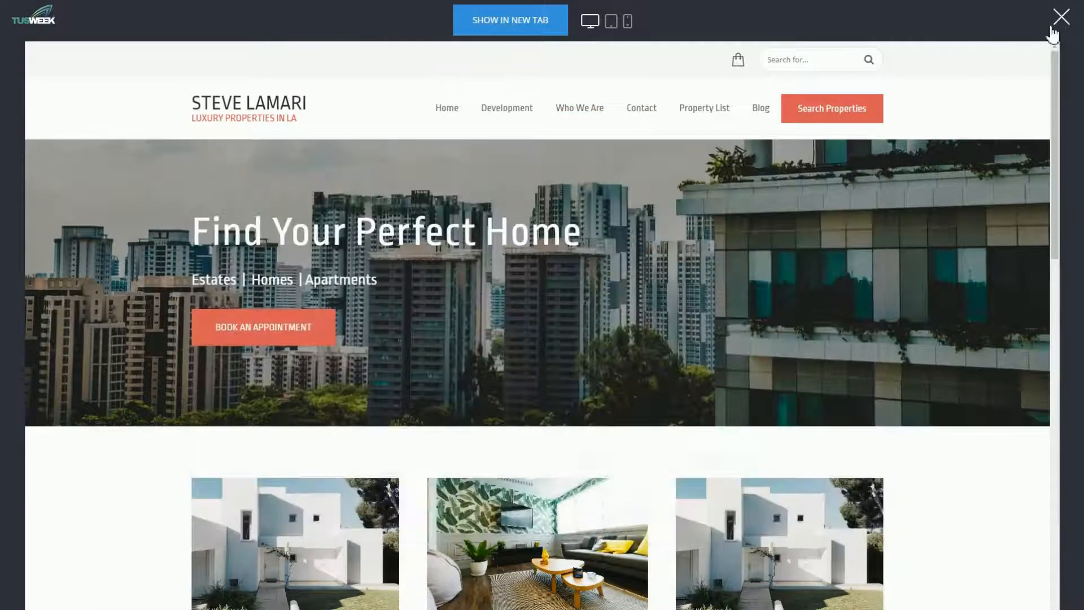
pyautogui.click(1062, 17)
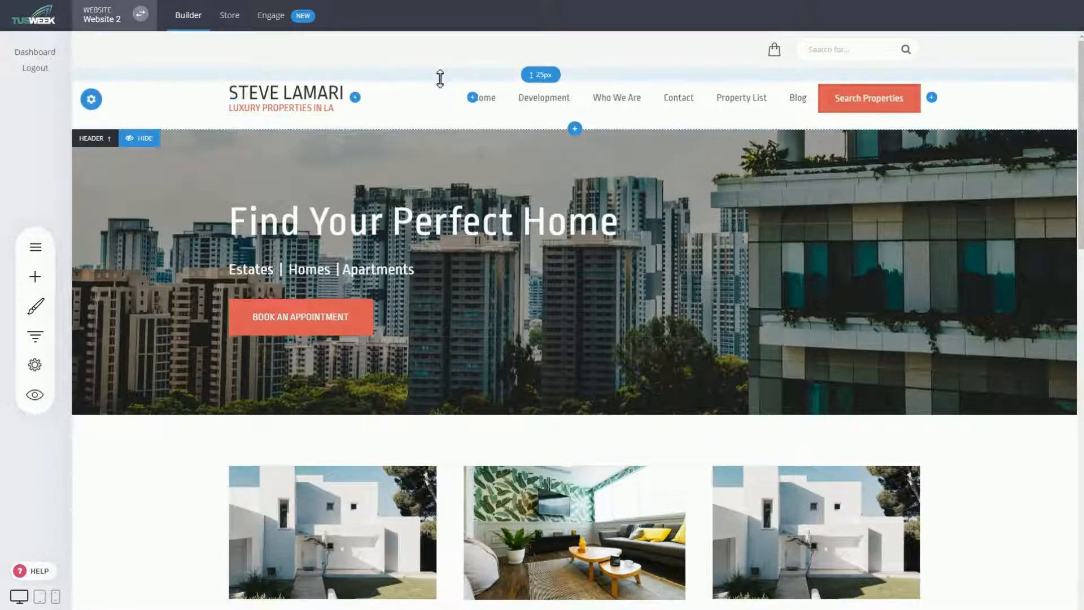
# - Reduce the spacing above and below the header row with the logo and navigation menu, and save the changes
pyautogui.moveTo(440, 75); pyautogui.dragTo(442, 68)
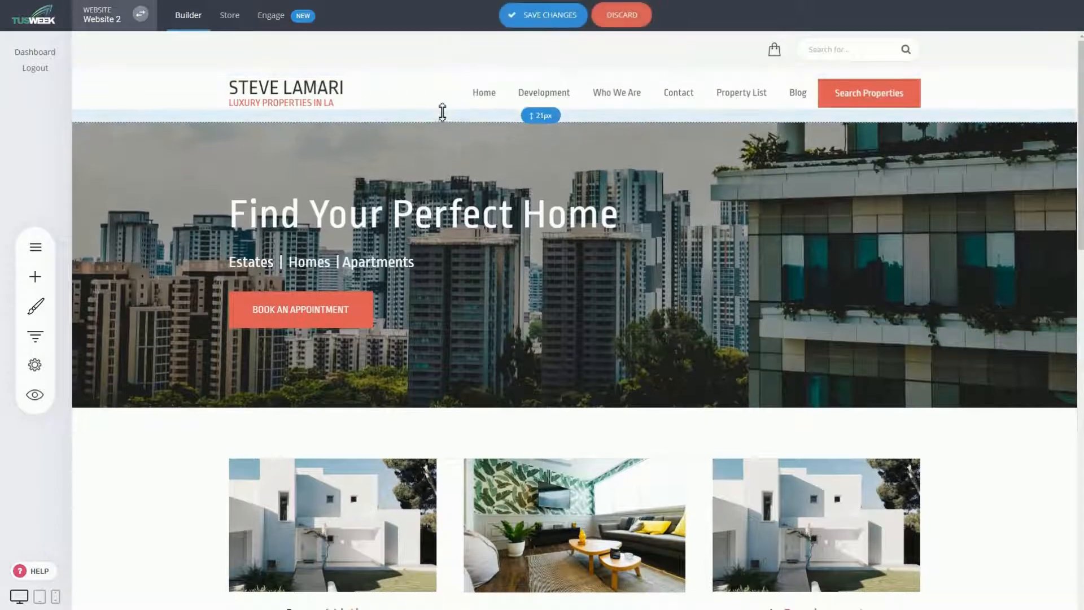
pyautogui.moveTo(455, 65); pyautogui.dragTo(458, 63)
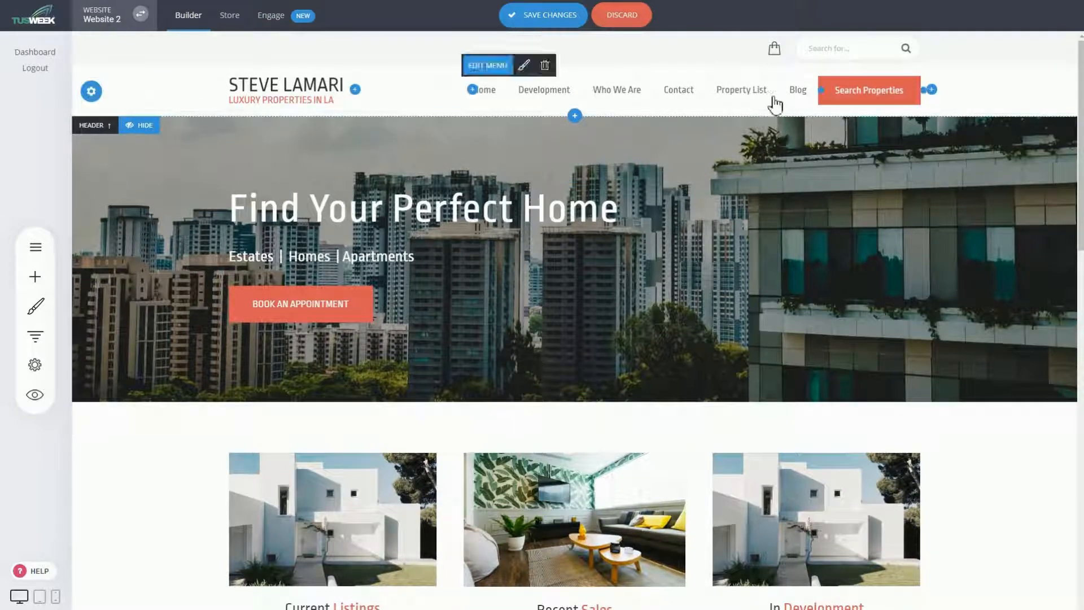
pyautogui.click(544, 15)
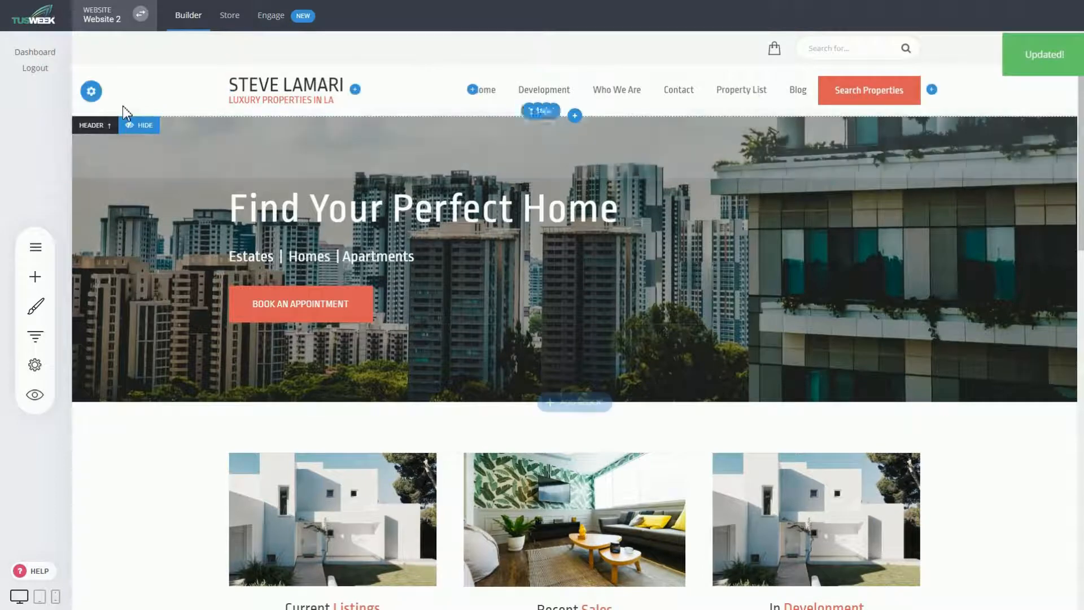
# - Open the header settings, move the dialog clear of the header, and try the On Top - Full-width and On Top - Compact layouts
pyautogui.click(91, 93)
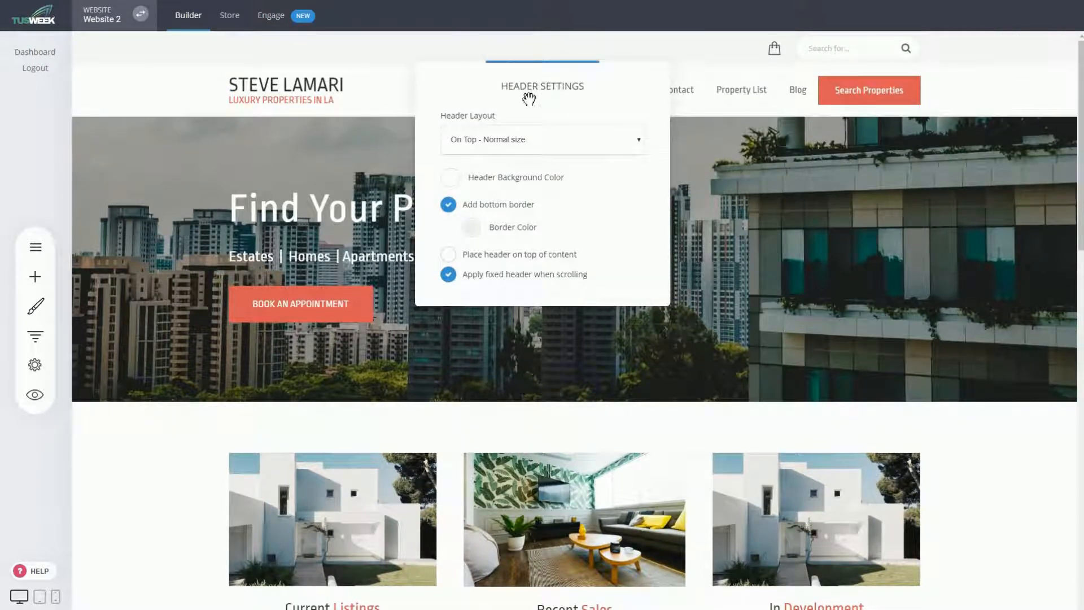
pyautogui.moveTo(529, 99); pyautogui.dragTo(660, 175)
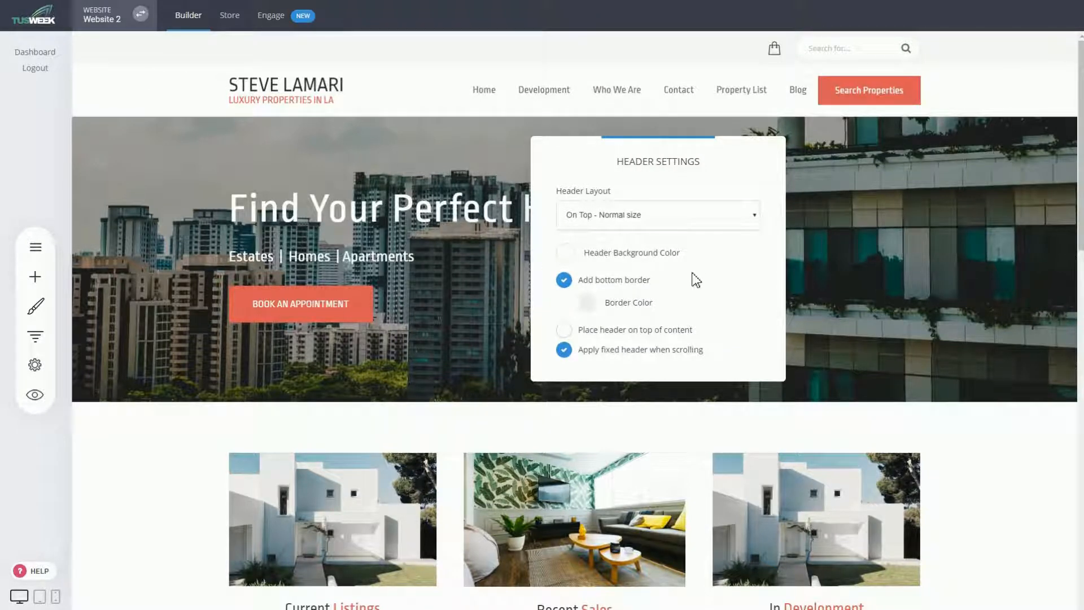
pyautogui.click(666, 218)
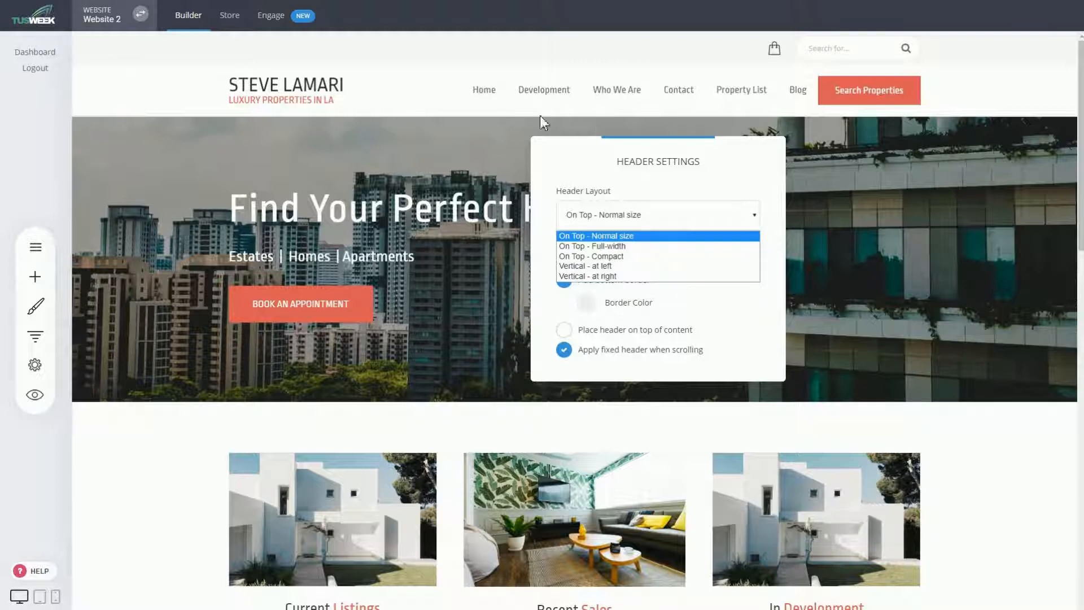
pyautogui.click(605, 247)
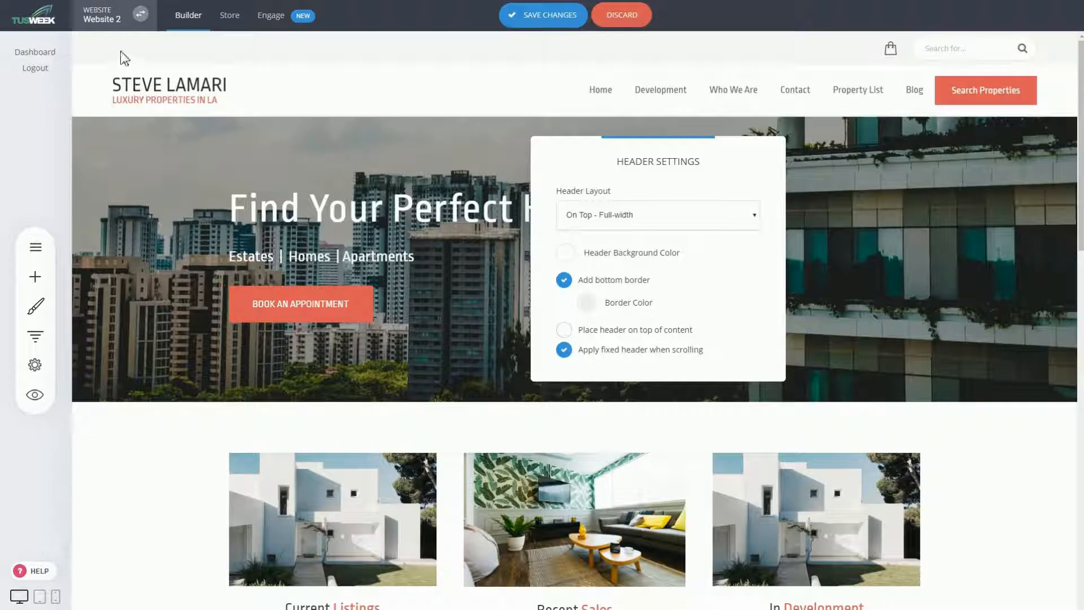
pyautogui.click(685, 223)
pyautogui.click(650, 257)
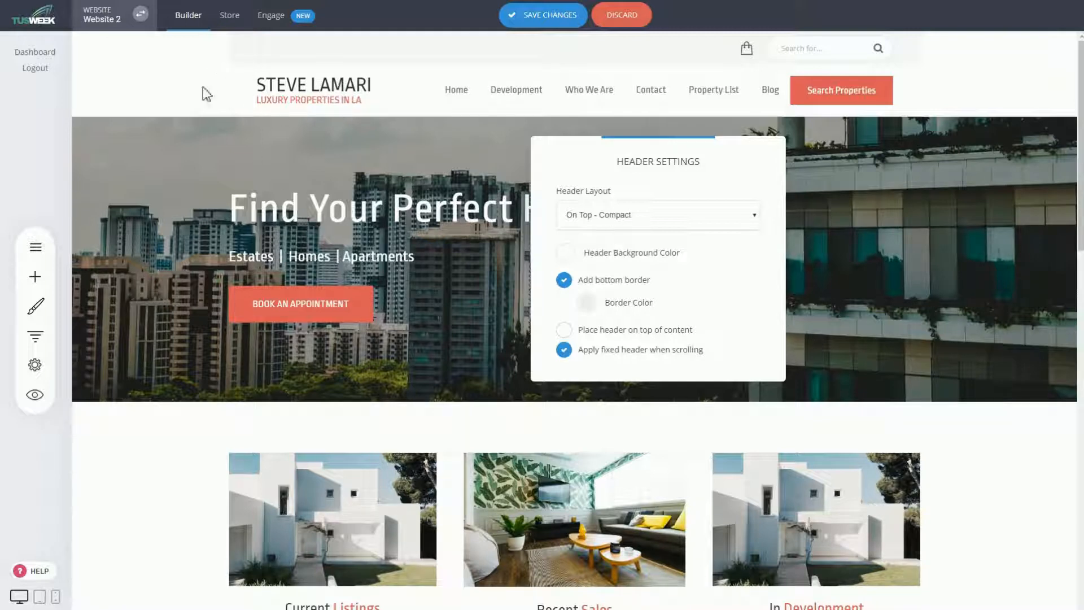
# - Try the Vertical - at left and Vertical - at right header layouts, and discard the layout changes
pyautogui.click(657, 220)
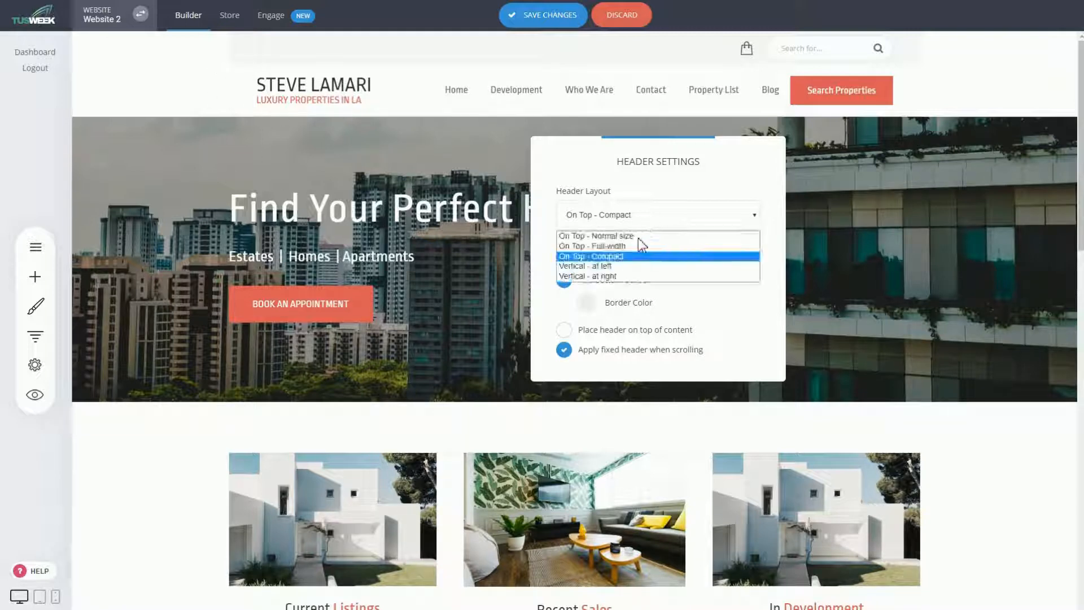
pyautogui.click(625, 266)
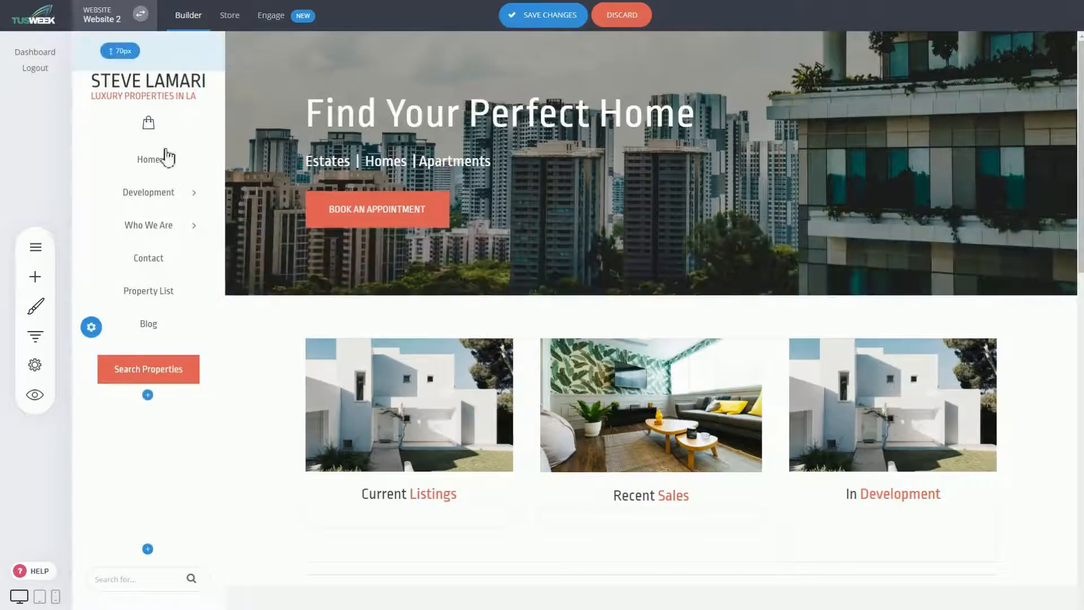
pyautogui.click(91, 327)
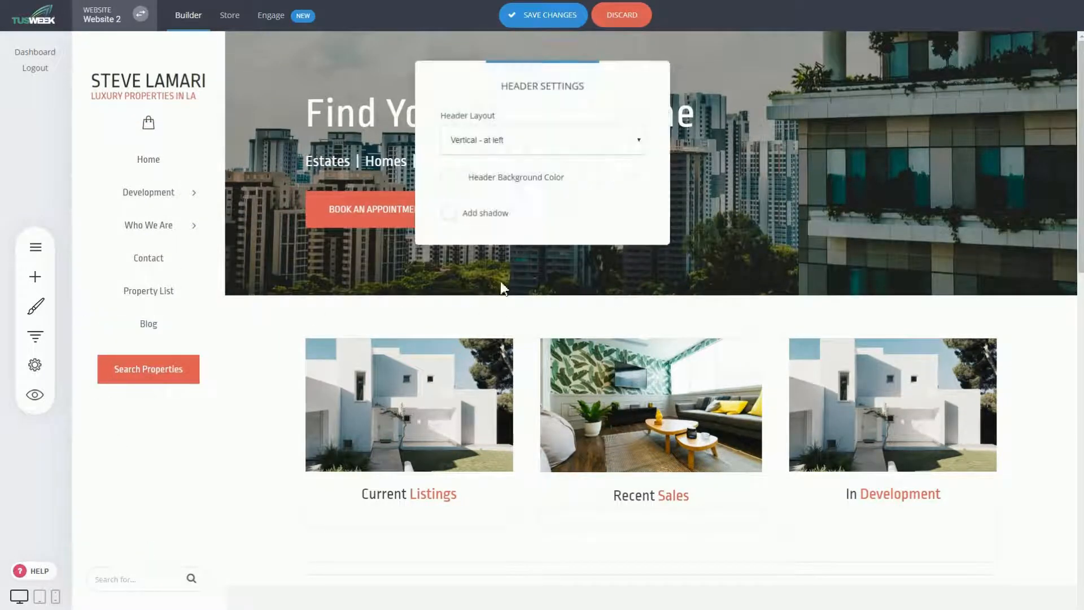
pyautogui.click(537, 147)
pyautogui.click(516, 201)
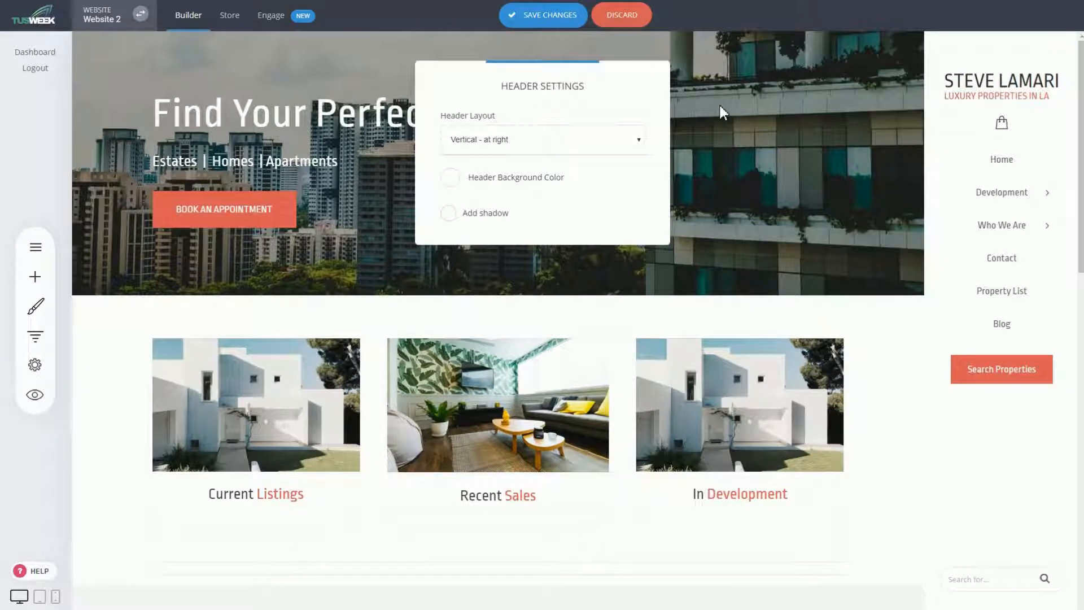
pyautogui.click(775, 105)
pyautogui.click(643, 26)
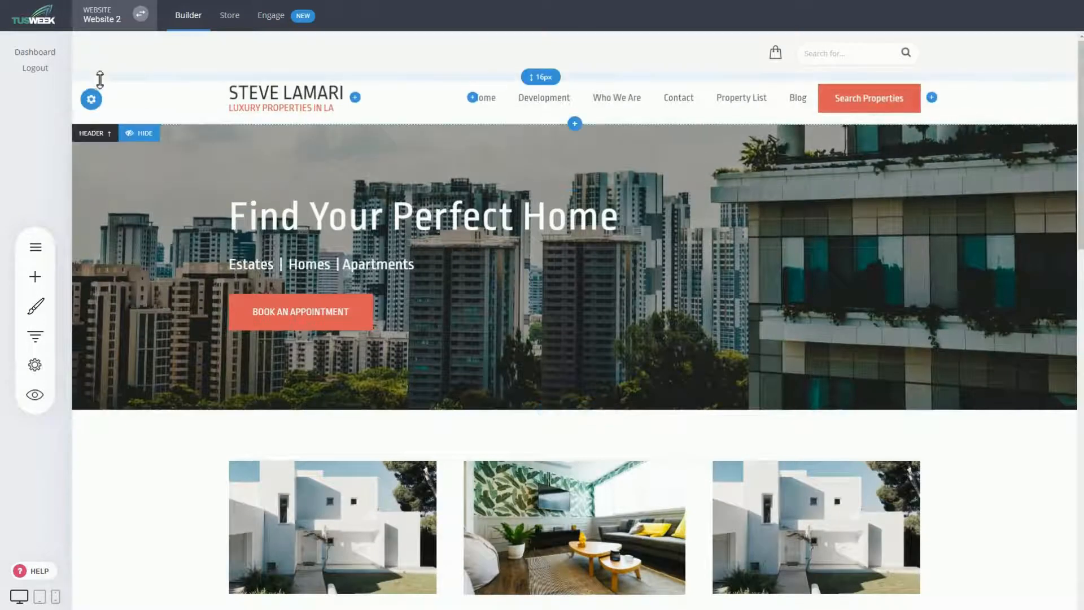
# - Try placing the header on top of the content, and switch that header option off again
pyautogui.click(91, 100)
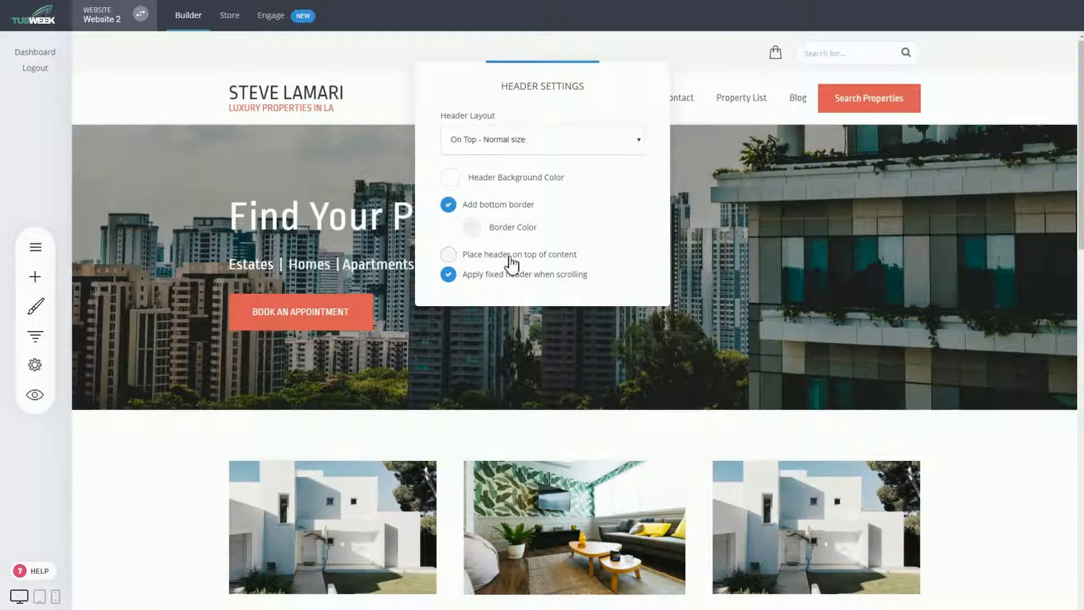
pyautogui.click(449, 255)
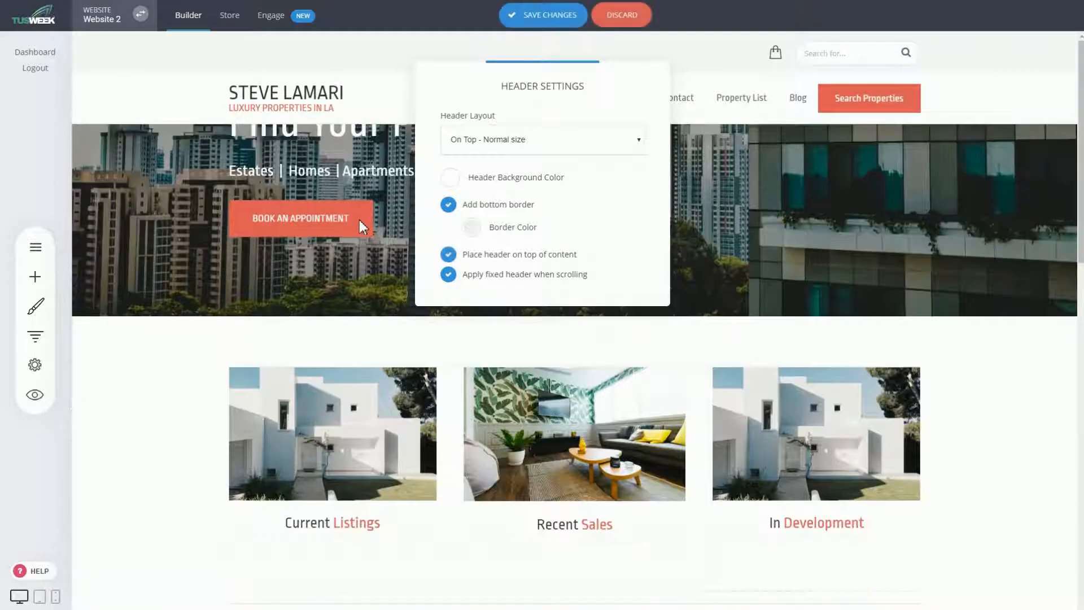
pyautogui.click(914, 192)
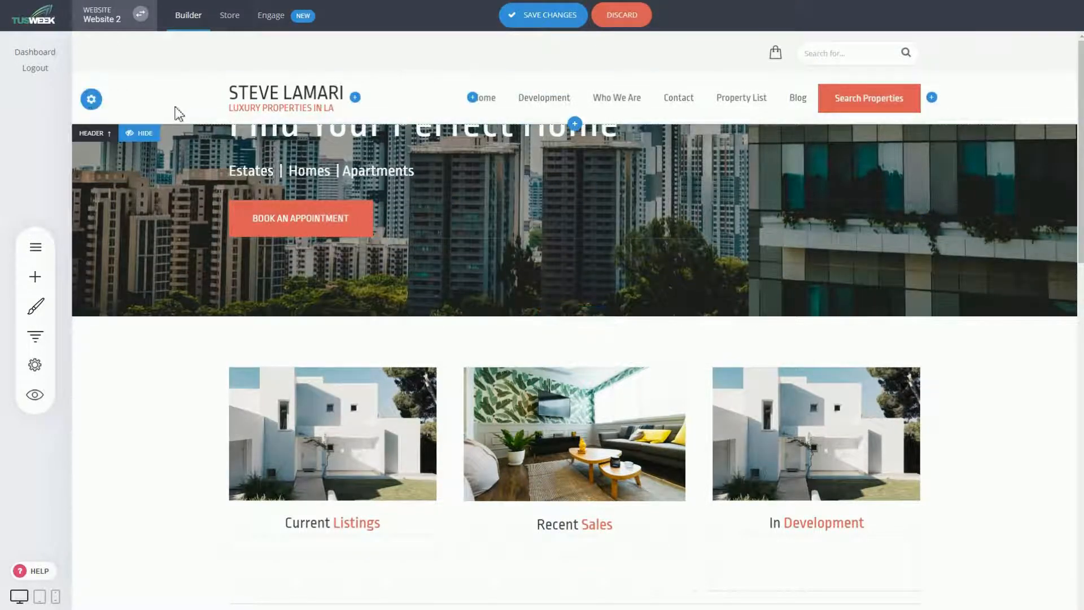
pyautogui.click(91, 100)
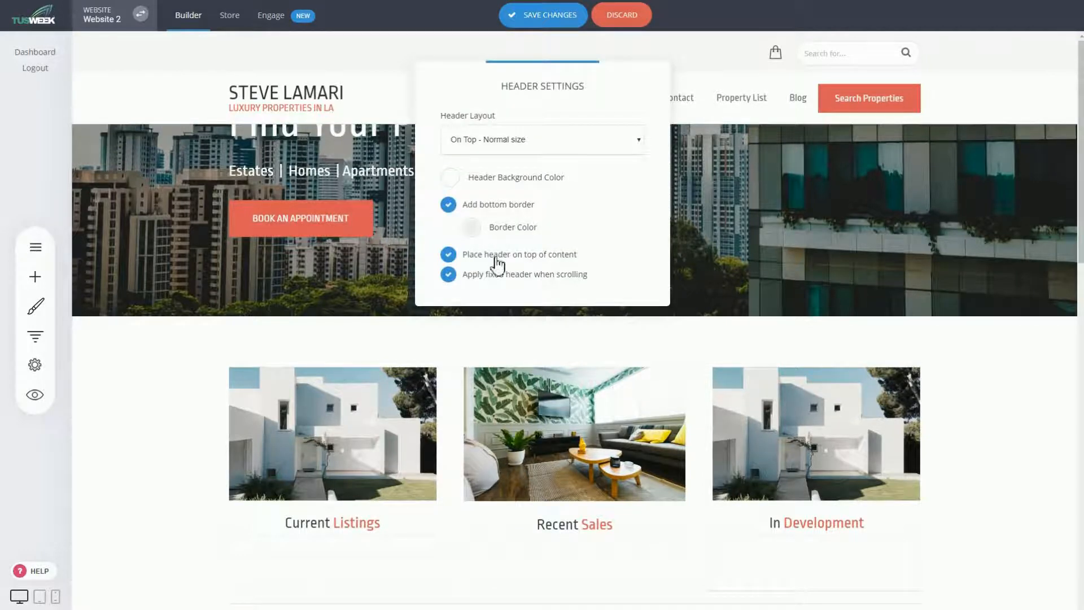
pyautogui.click(497, 256)
pyautogui.click(837, 222)
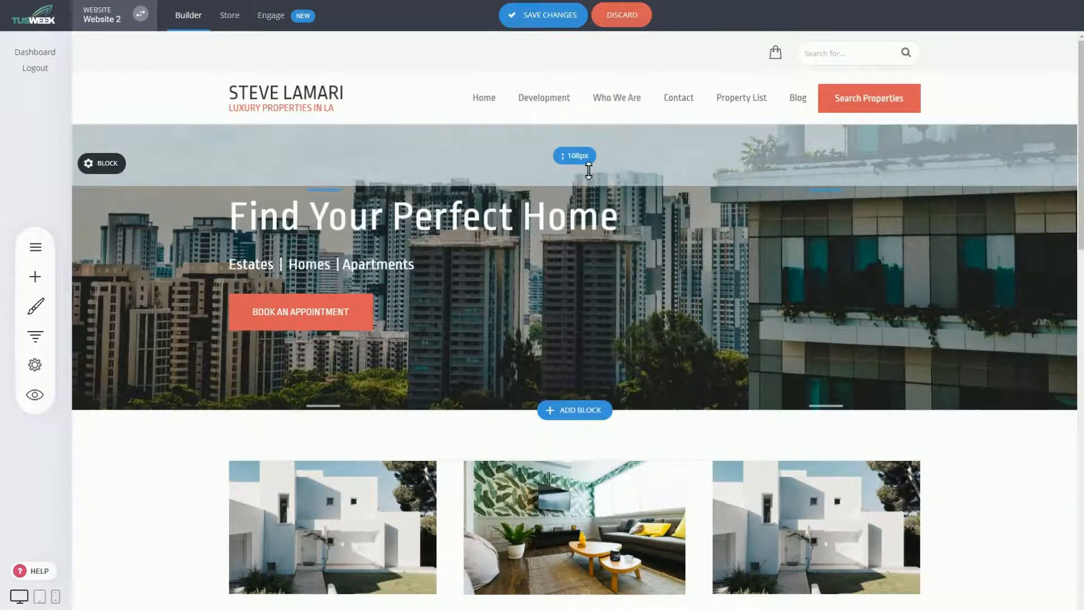
# - Increase the hero block's top spacing to about 287 px and place the header on top of the content
pyautogui.moveTo(588, 170); pyautogui.dragTo(584, 269)
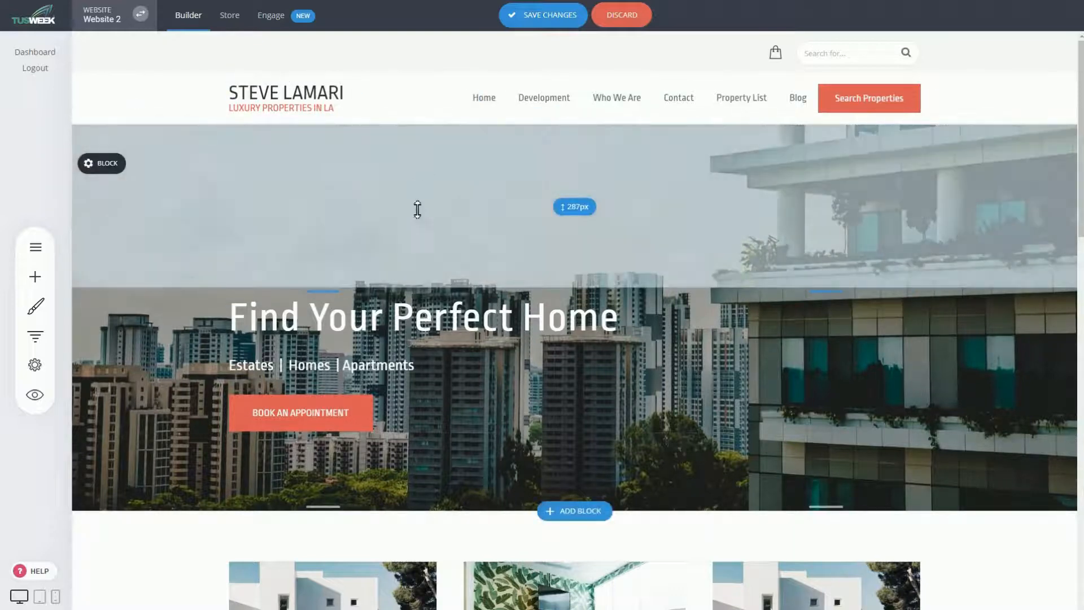
pyautogui.click(87, 99)
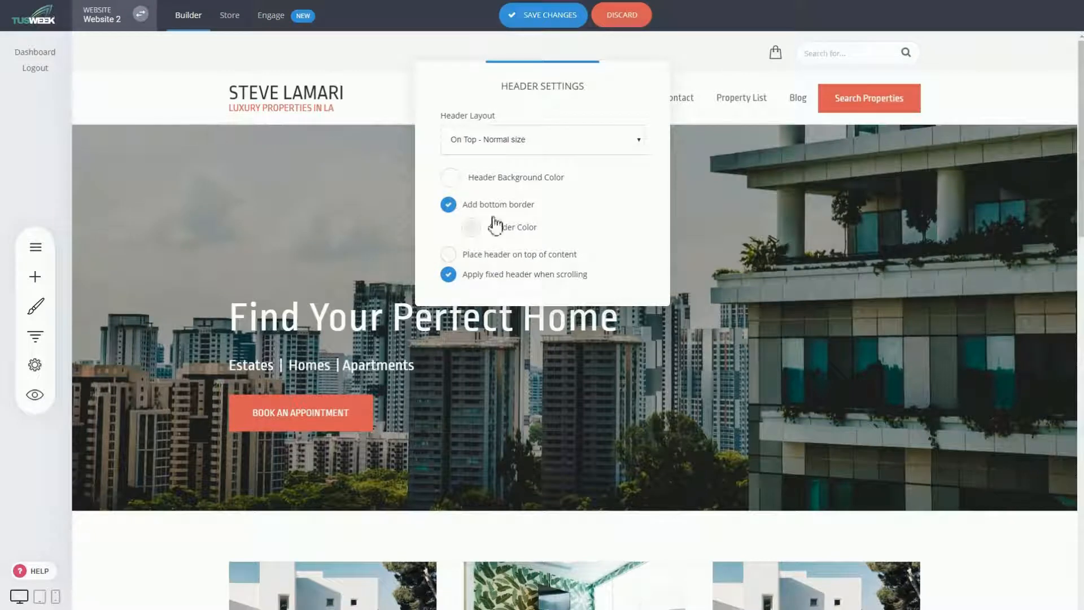
pyautogui.click(503, 257)
pyautogui.click(309, 169)
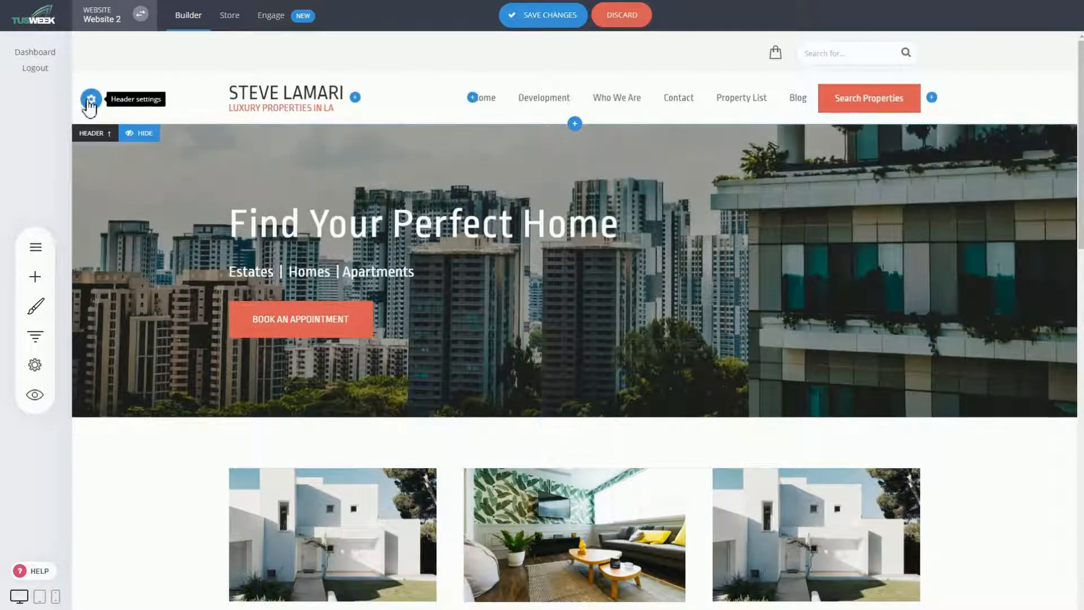
# - Set the header background color to fully transparent
pyautogui.click(91, 100)
pyautogui.click(450, 178)
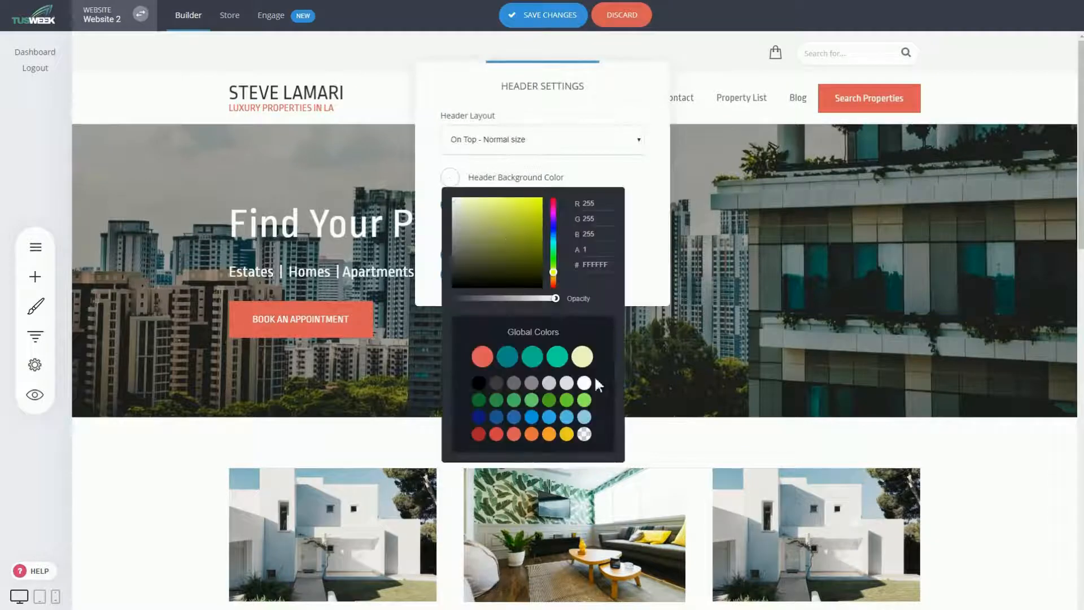
pyautogui.click(583, 435)
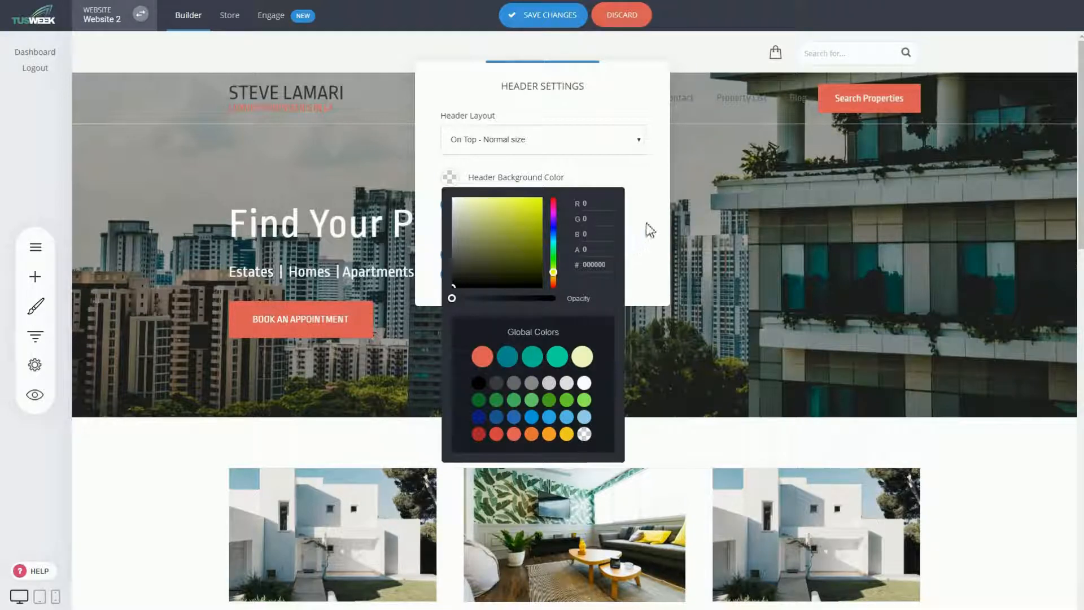
pyautogui.click(734, 189)
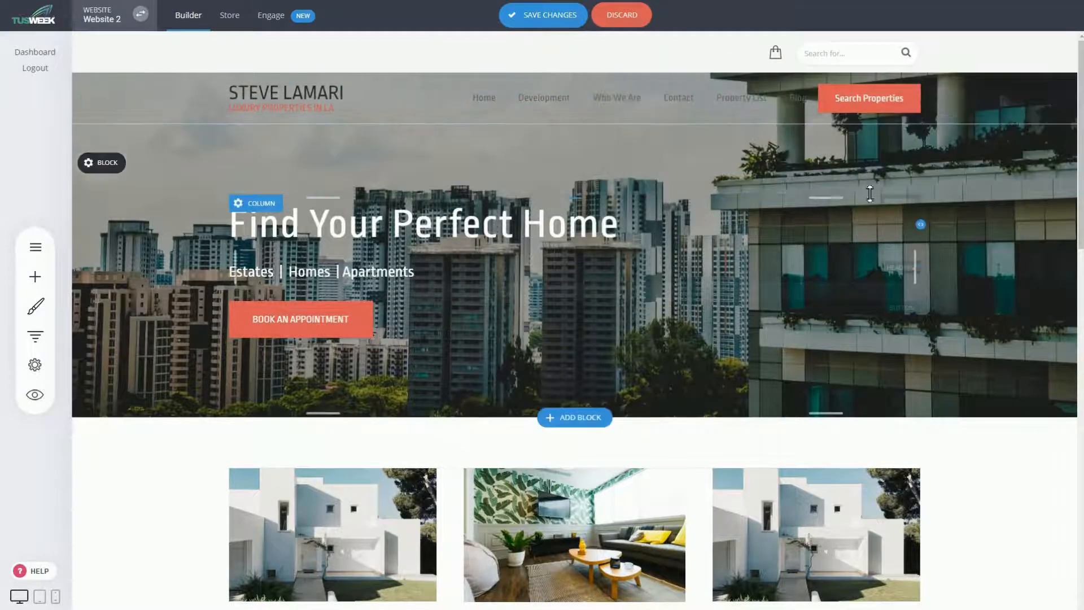
# - Set the header navigation menu's text color to white
pyautogui.moveTo(511, 102)
pyautogui.click(523, 73)
pyautogui.click(443, 198)
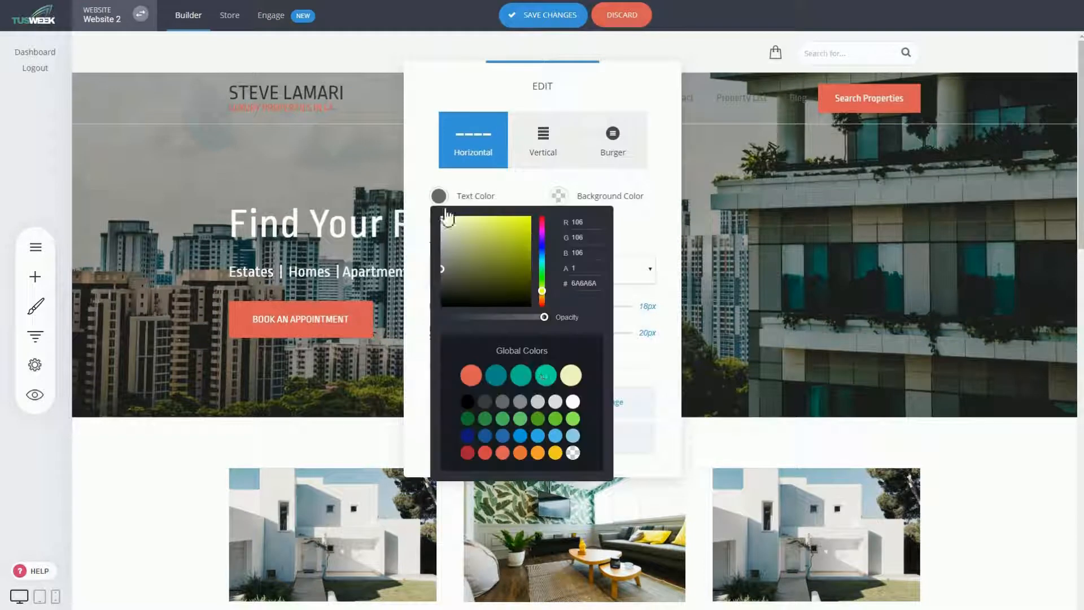
pyautogui.click(572, 402)
pyautogui.click(781, 195)
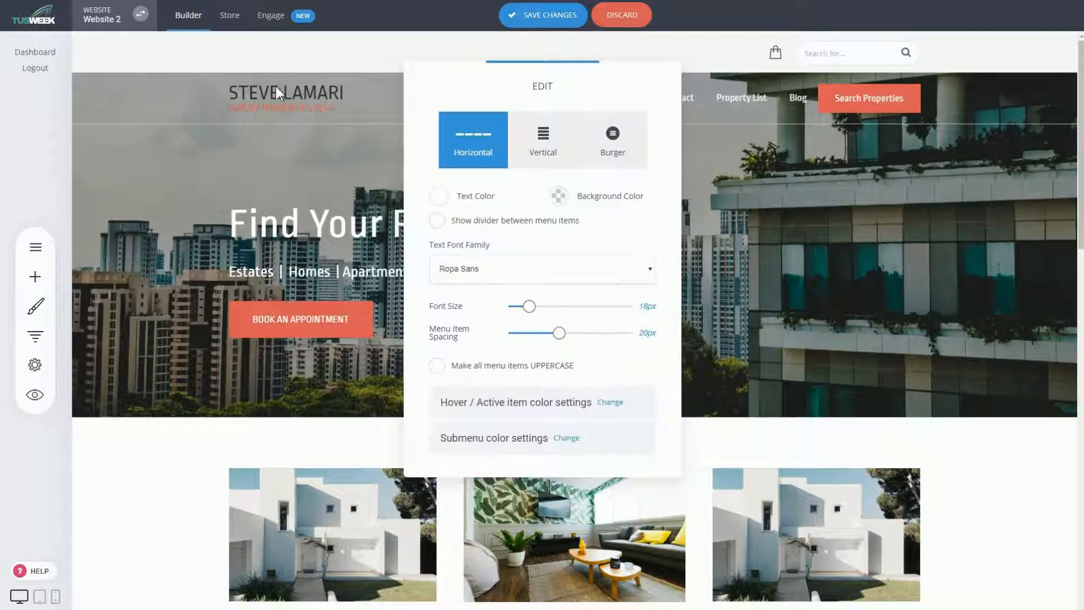
# - Change the color of the first line of the header's text logo to white
pyautogui.click(270, 90)
pyautogui.click(242, 75)
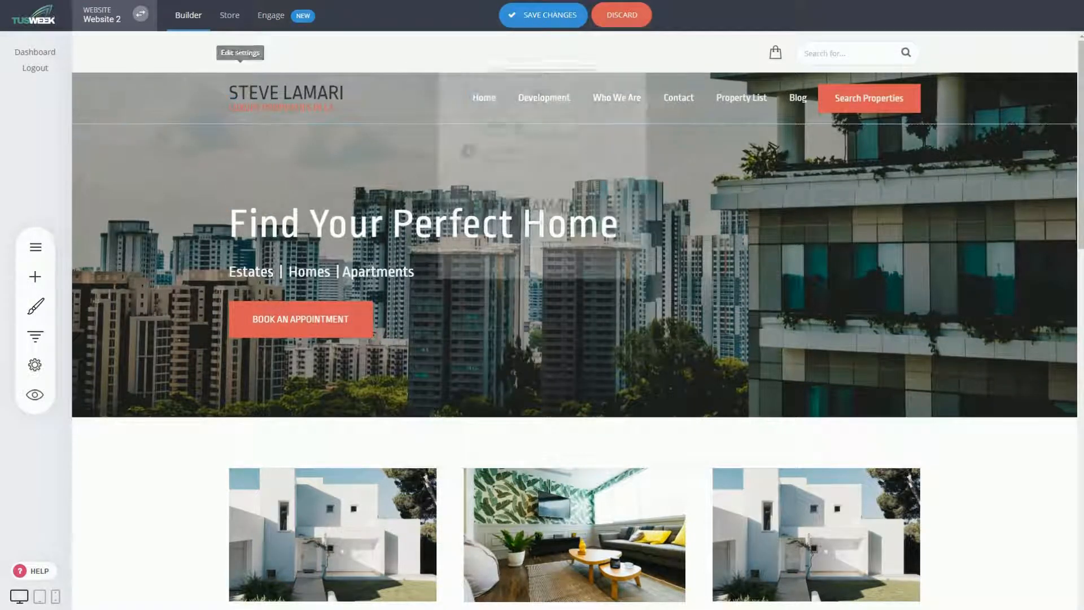
pyautogui.moveTo(582, 212); pyautogui.dragTo(467, 211)
pyautogui.click(610, 175)
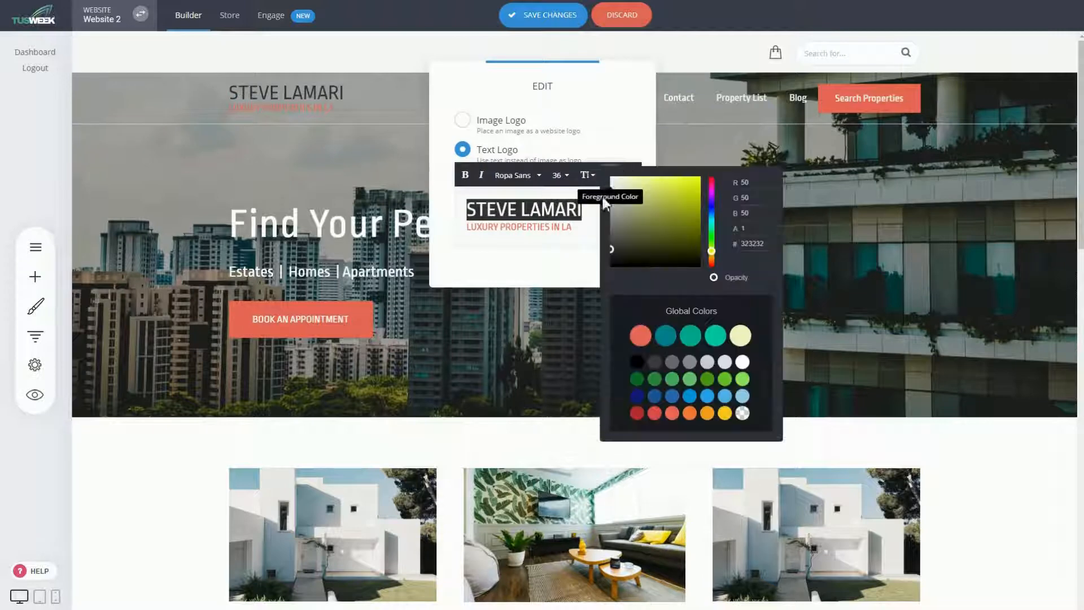
pyautogui.click(940, 229)
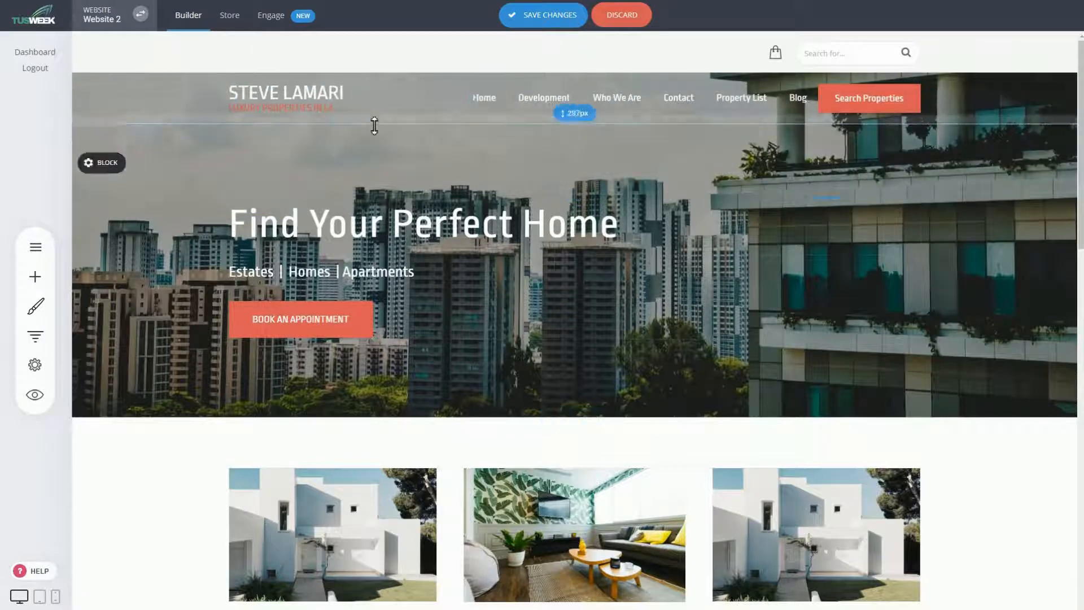
# - Check the header settings once more, discard all unsaved header and hero block changes, and look down the page
pyautogui.click(100, 100)
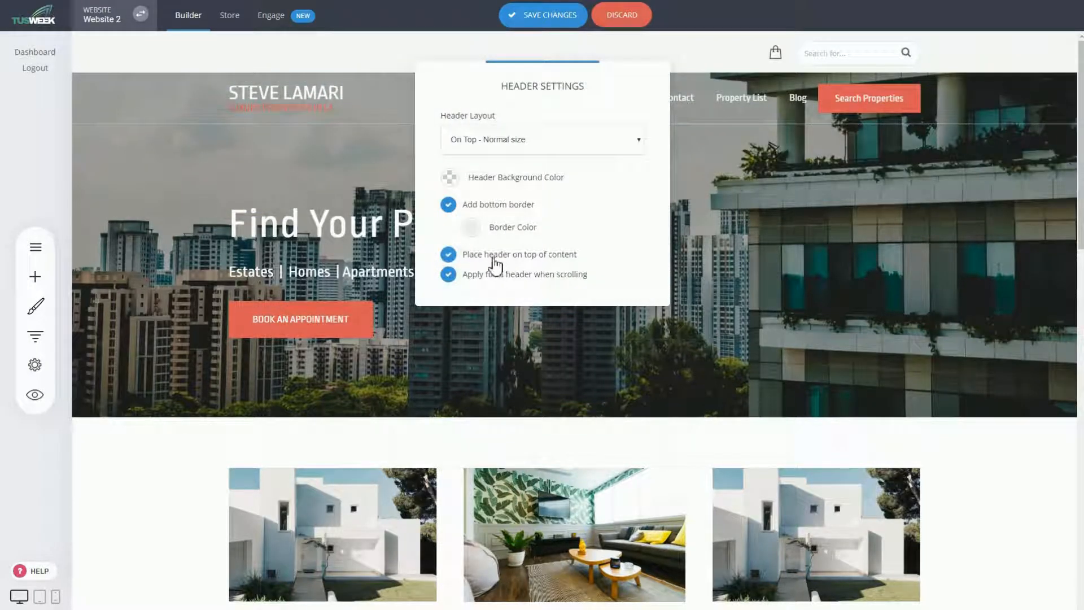
pyautogui.click(774, 180)
pyautogui.click(622, 15)
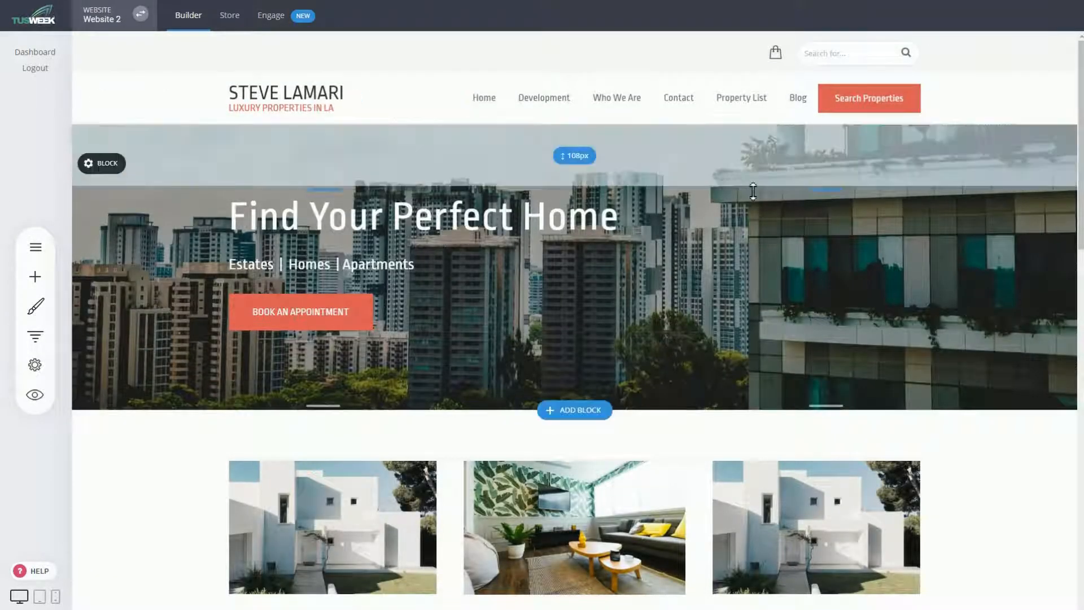
pyautogui.scroll(-10, 754, 192)
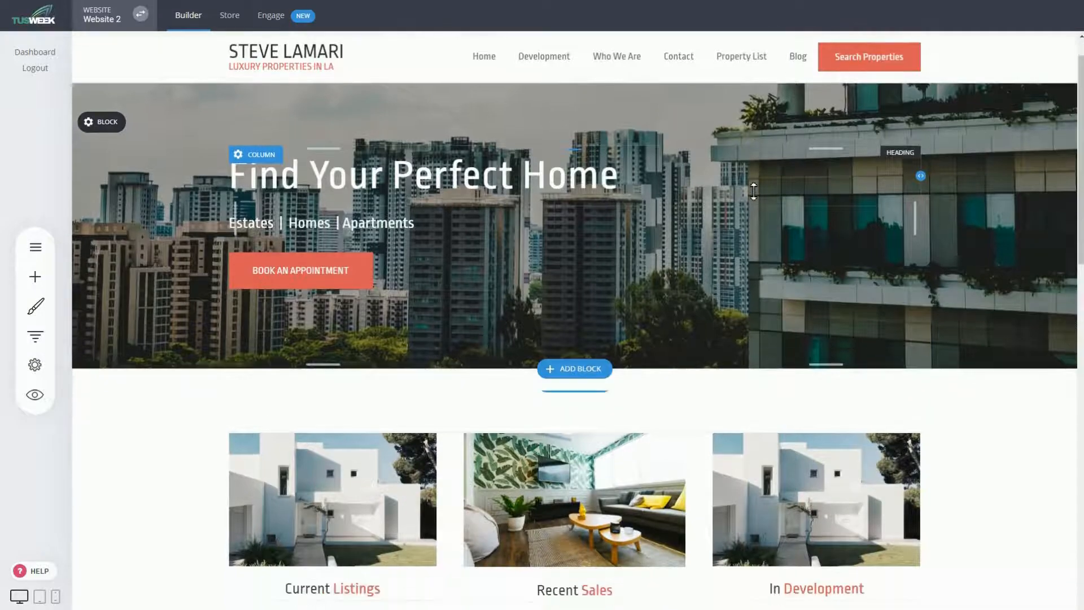
# - Check the header settings for the Apply fixed header when scrolling option and compare the header at the page top with the scrolled one
pyautogui.scroll(6, 593, 76)
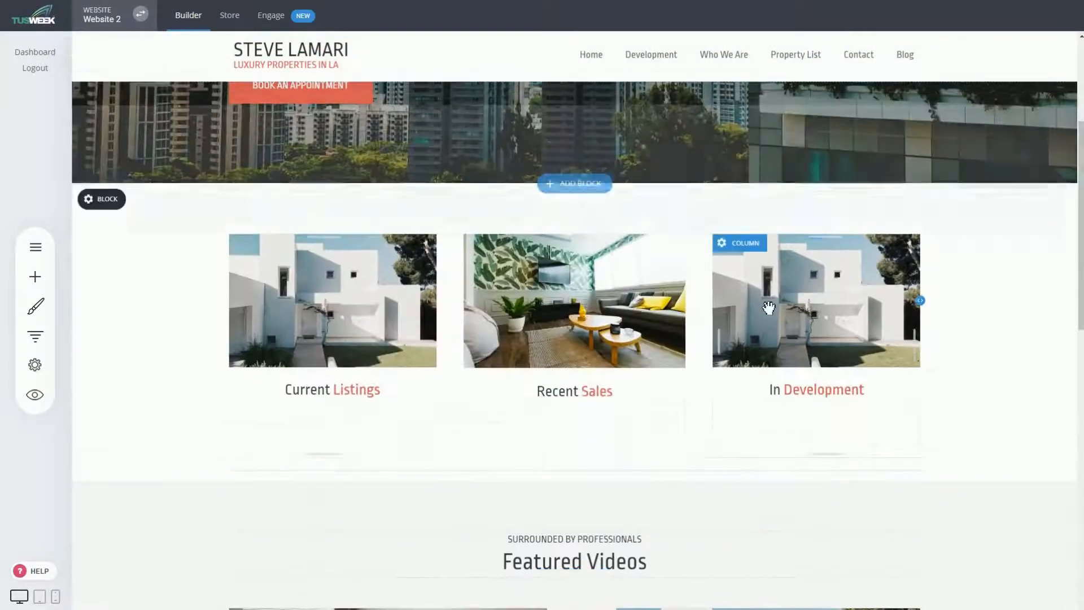
pyautogui.scroll(4, 770, 308)
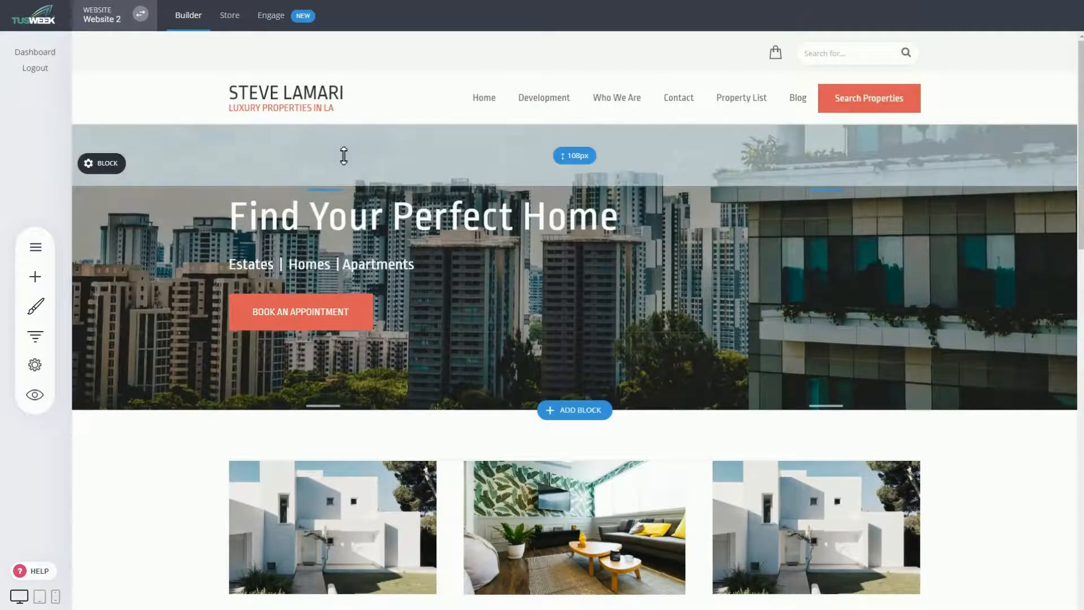
pyautogui.click(130, 100)
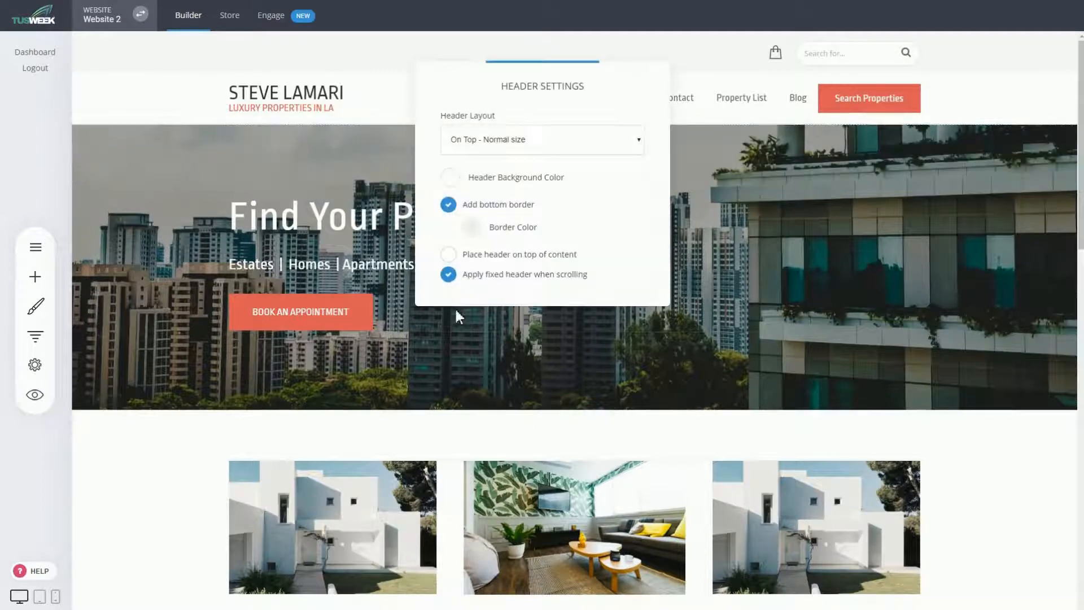
pyautogui.click(496, 279)
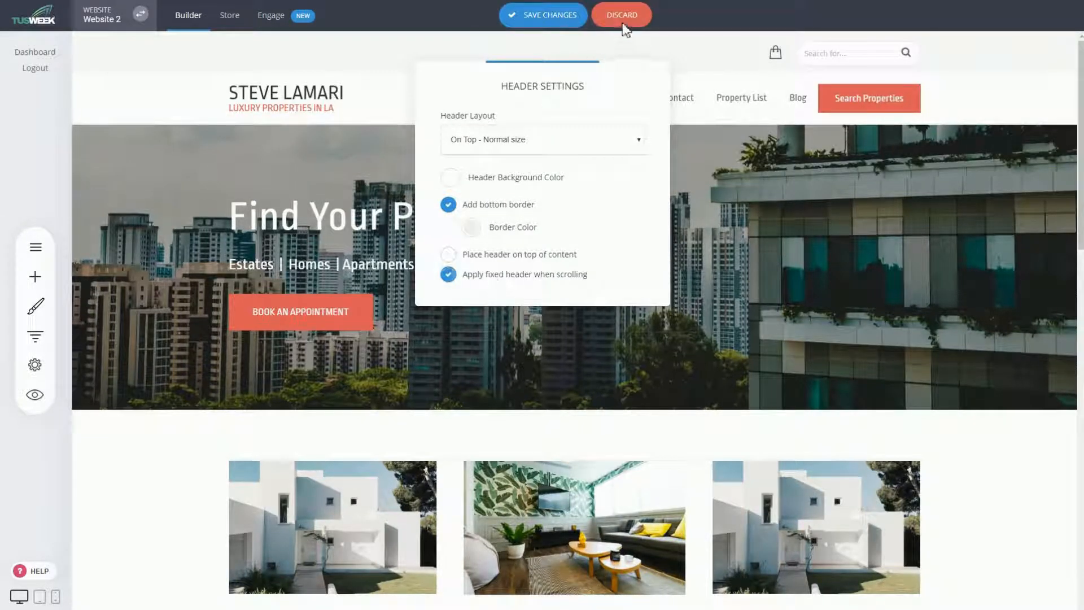
pyautogui.scroll(-5, 600, 226)
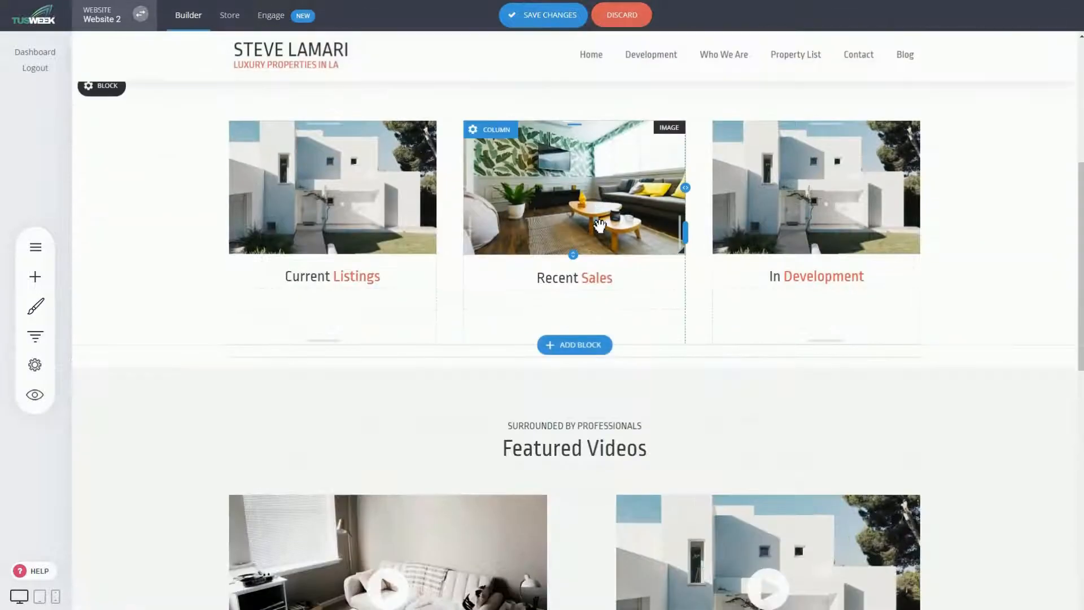
pyautogui.scroll(5, 599, 230)
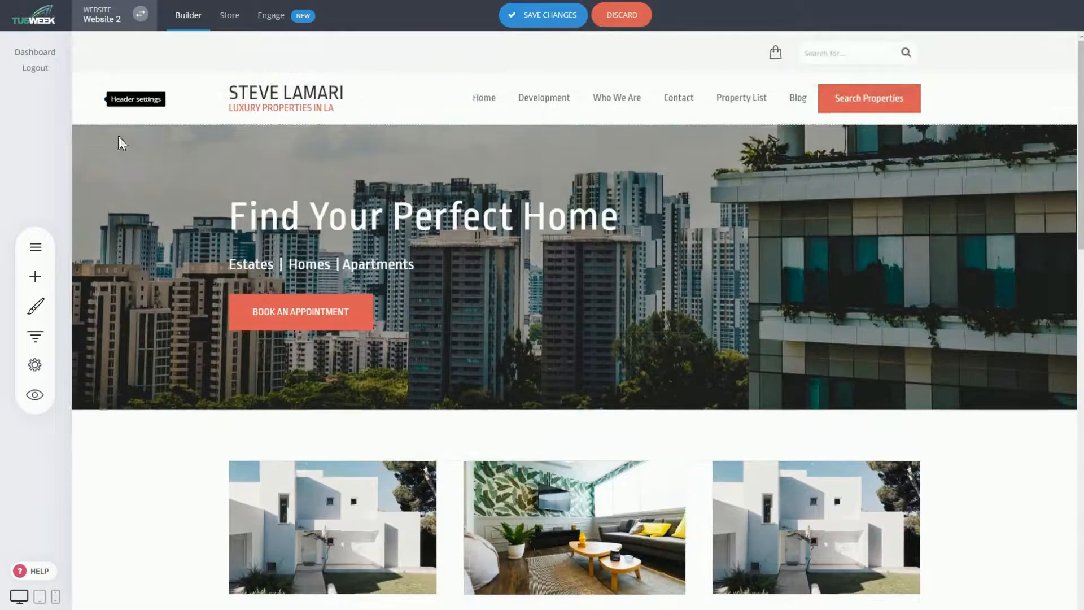
# - Turn off Apply fixed header when scrolling in the header settings and save the changes
pyautogui.click(130, 100)
pyautogui.click(500, 278)
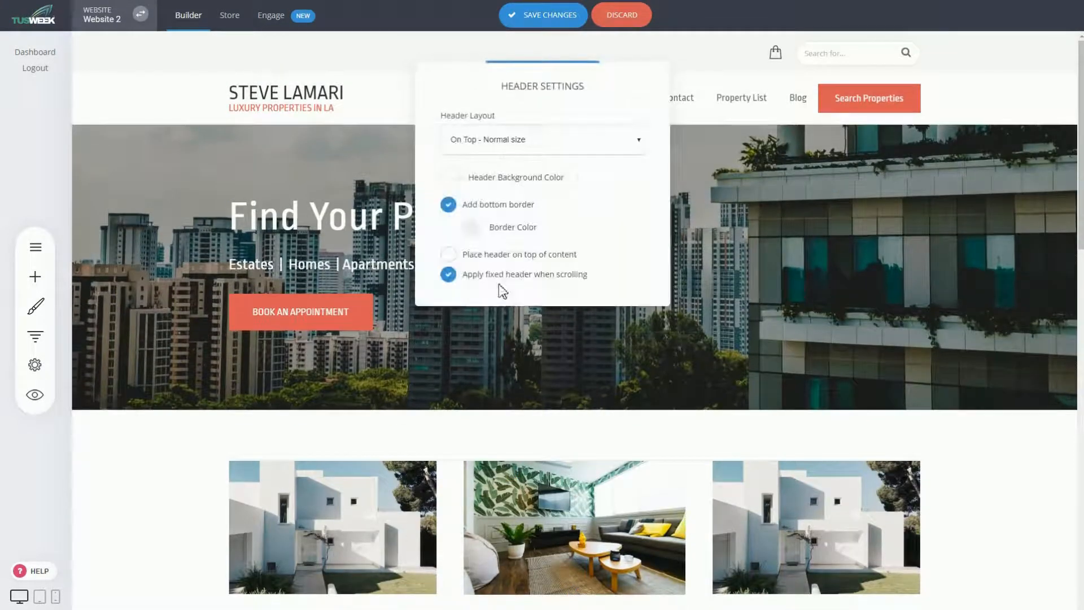
pyautogui.click(549, 15)
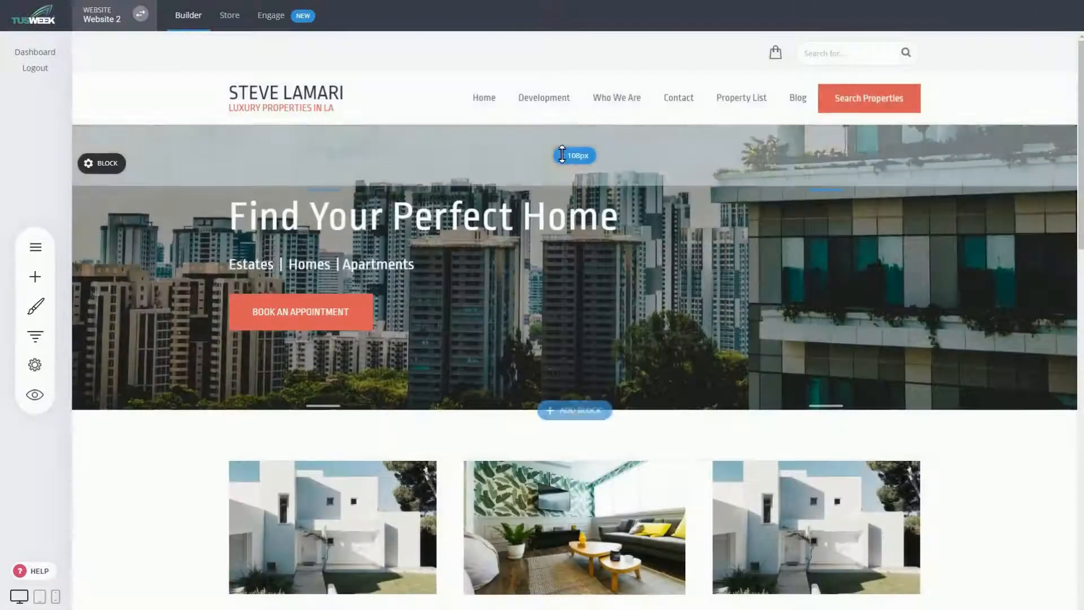
# - Check the scrolling page without a fixed header, and turn Apply fixed header when scrolling back on
pyautogui.scroll(-5, 562, 154)
pyautogui.scroll(5, 562, 154)
pyautogui.click(108, 100)
pyautogui.click(547, 277)
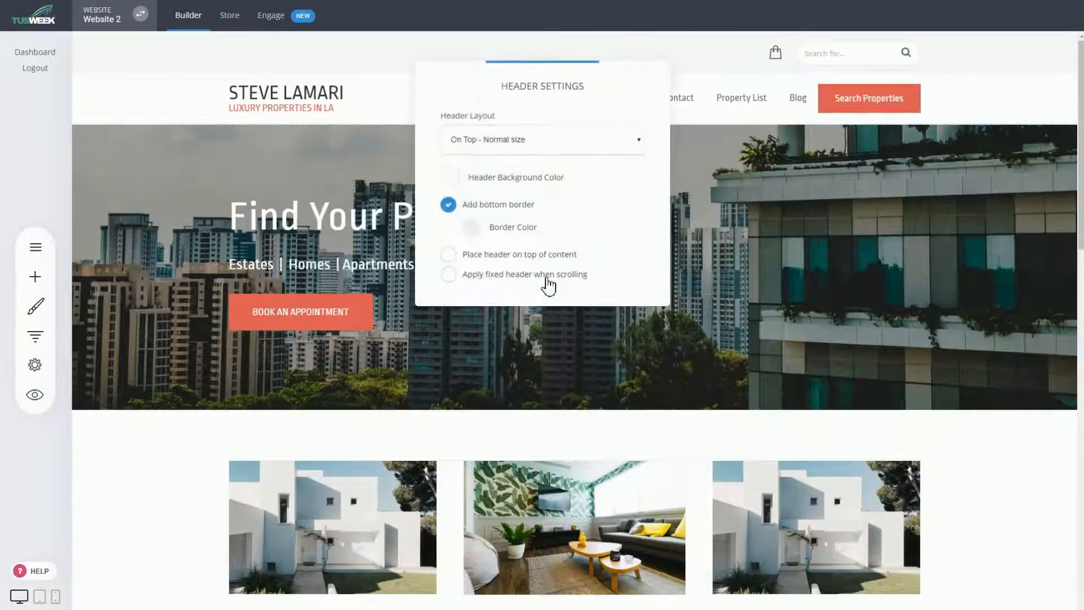
pyautogui.click(548, 282)
pyautogui.click(754, 276)
# - Delete the upper row with the shopping bag and search box from the fixed header
pyautogui.scroll(-5, 671, 240)
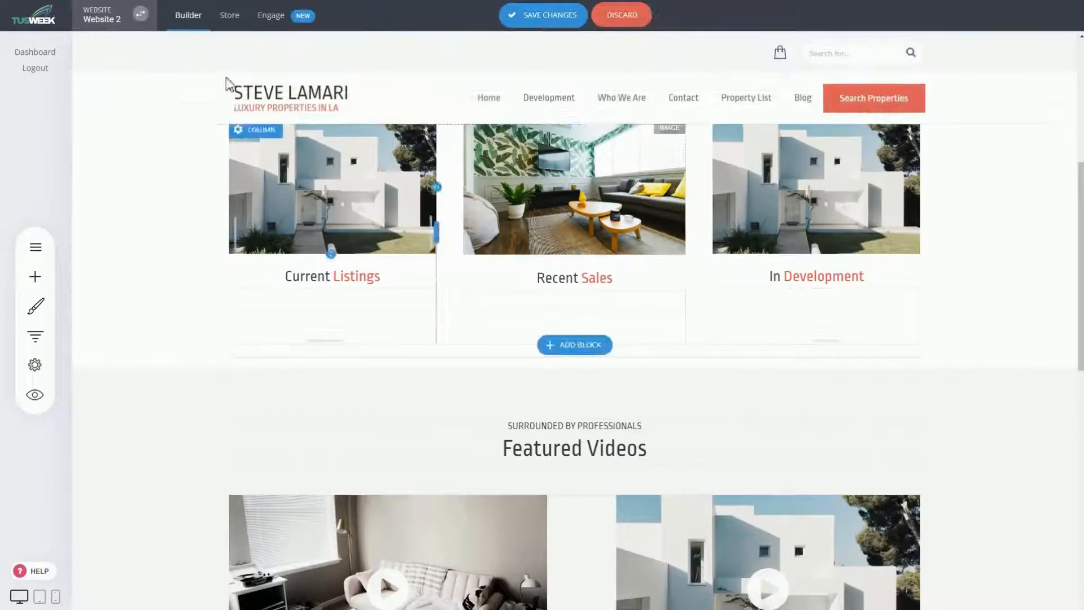
pyautogui.scroll(5, 747, 200)
pyautogui.scroll(-4, 750, 198)
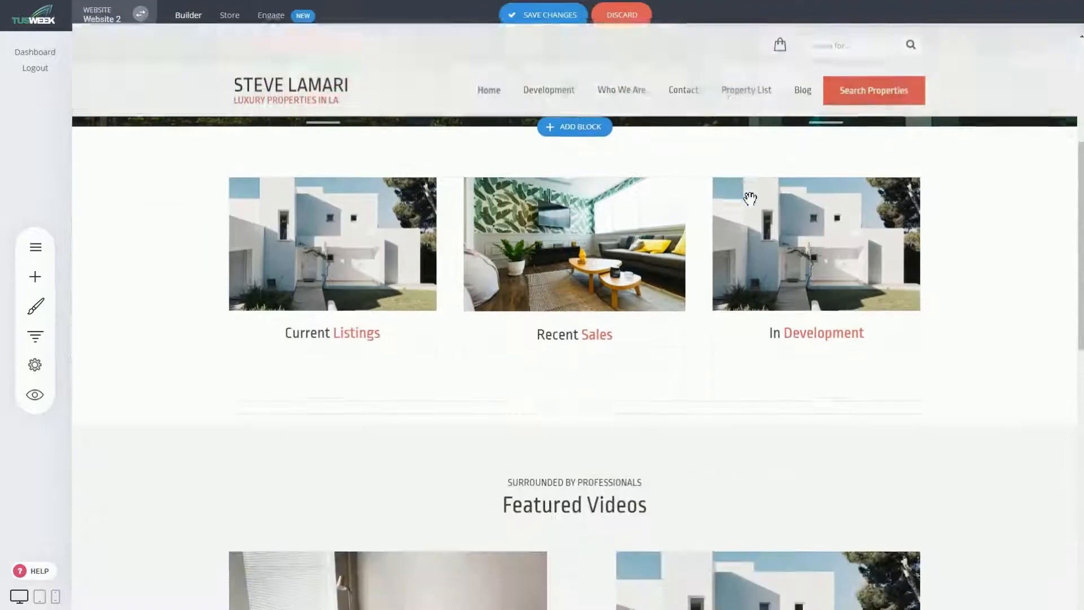
pyautogui.scroll(-5, 501, 174)
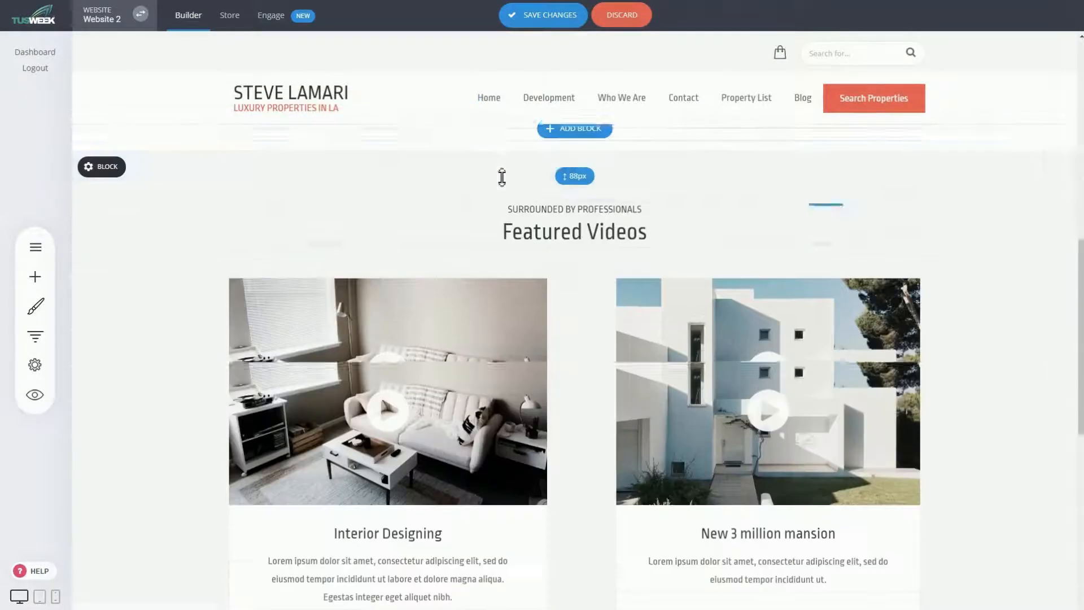
pyautogui.scroll(5, 465, 206)
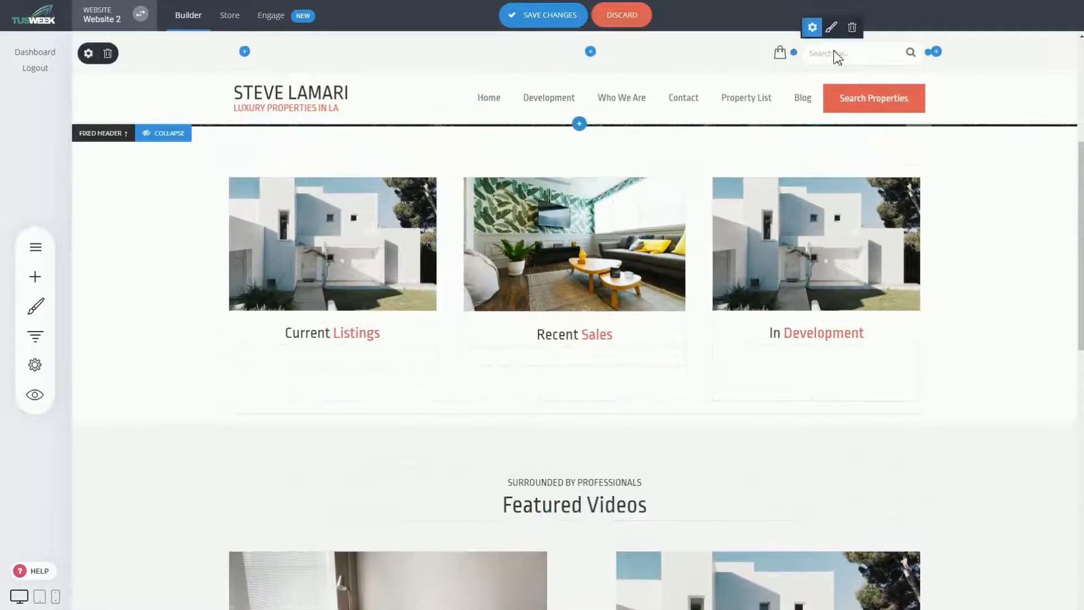
pyautogui.click(108, 53)
pyautogui.click(568, 288)
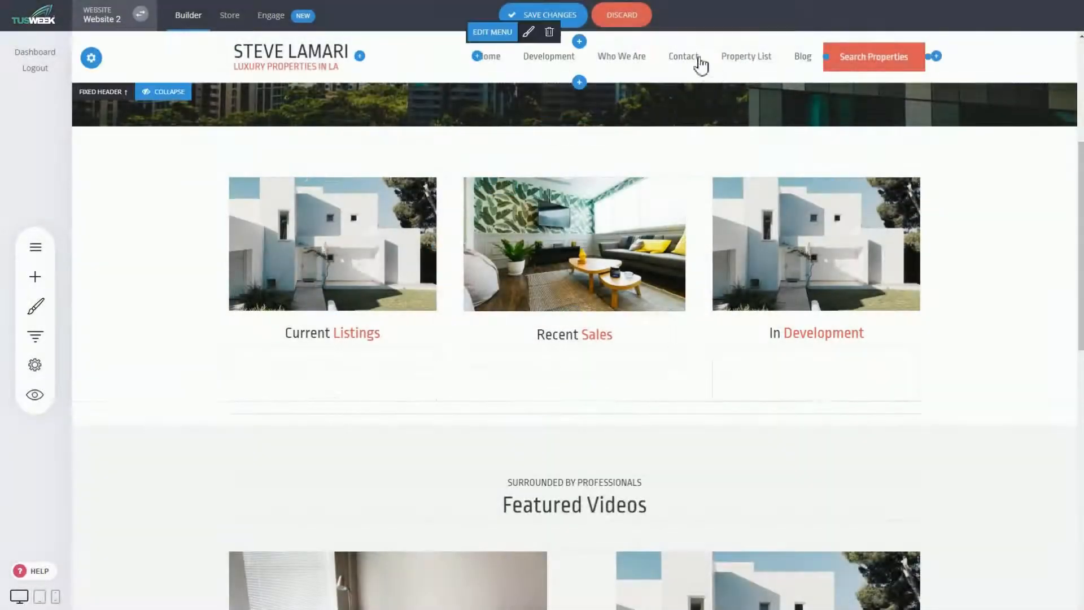
# - Compare the fixed header with the normal one and delete the Search Properties button from the fixed header
pyautogui.scroll(5, 786, 232)
pyautogui.scroll(-6, 784, 233)
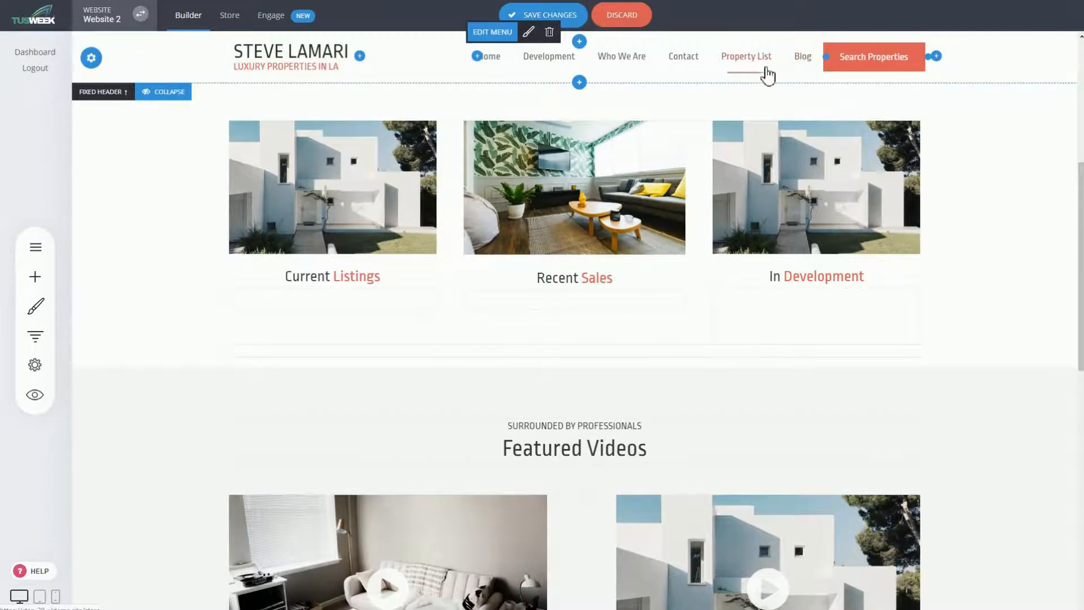
pyautogui.scroll(5, 564, 226)
pyautogui.scroll(-4, 541, 154)
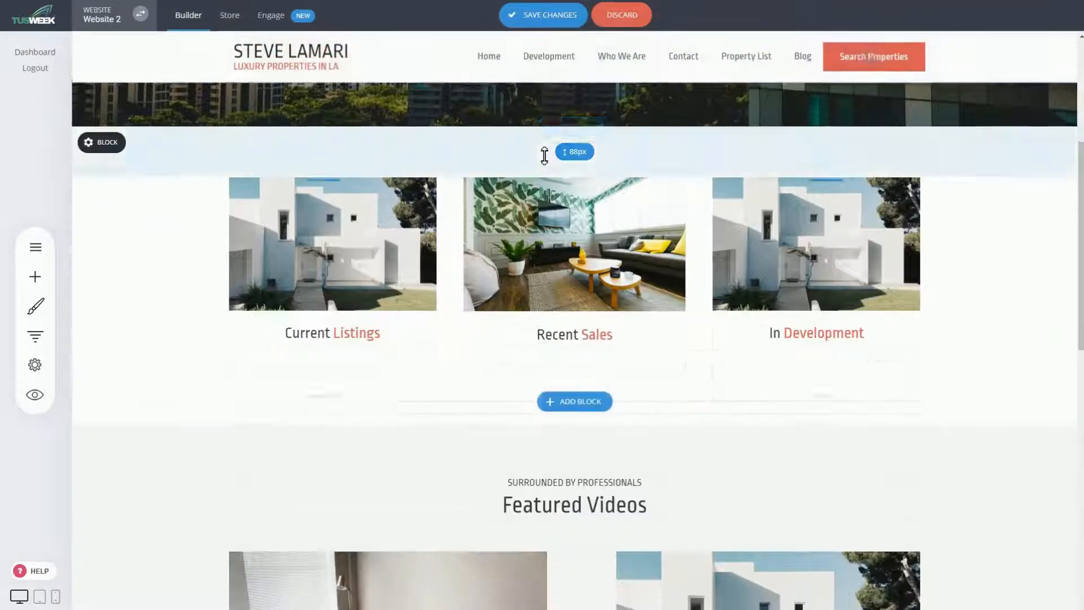
pyautogui.click(875, 34)
pyautogui.click(603, 285)
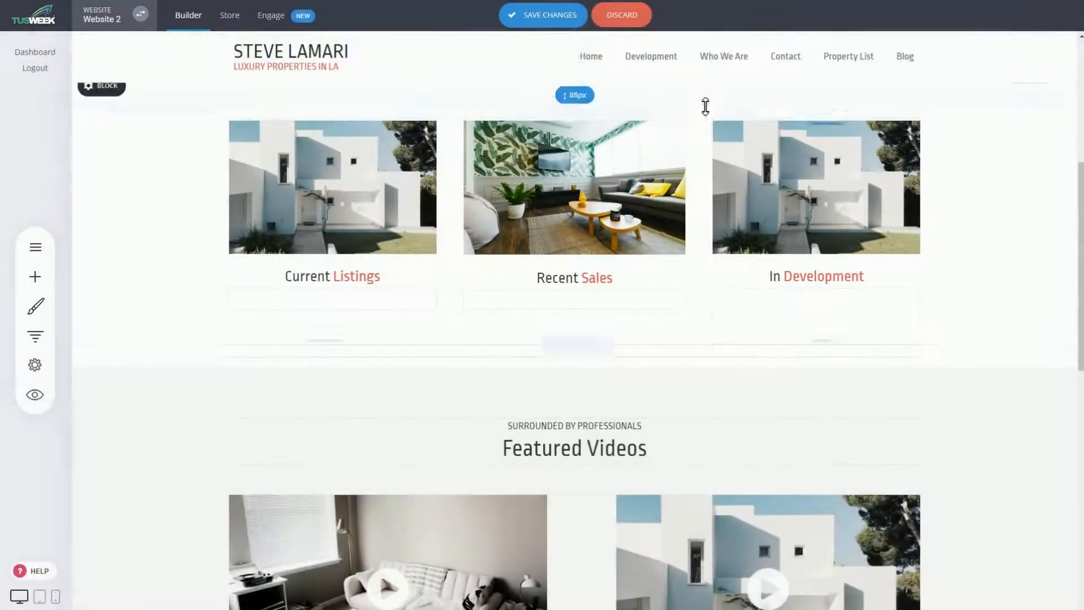
# - Delete the Development item with its submenu from the fixed header's navigation menu and save the changes
pyautogui.click(613, 39)
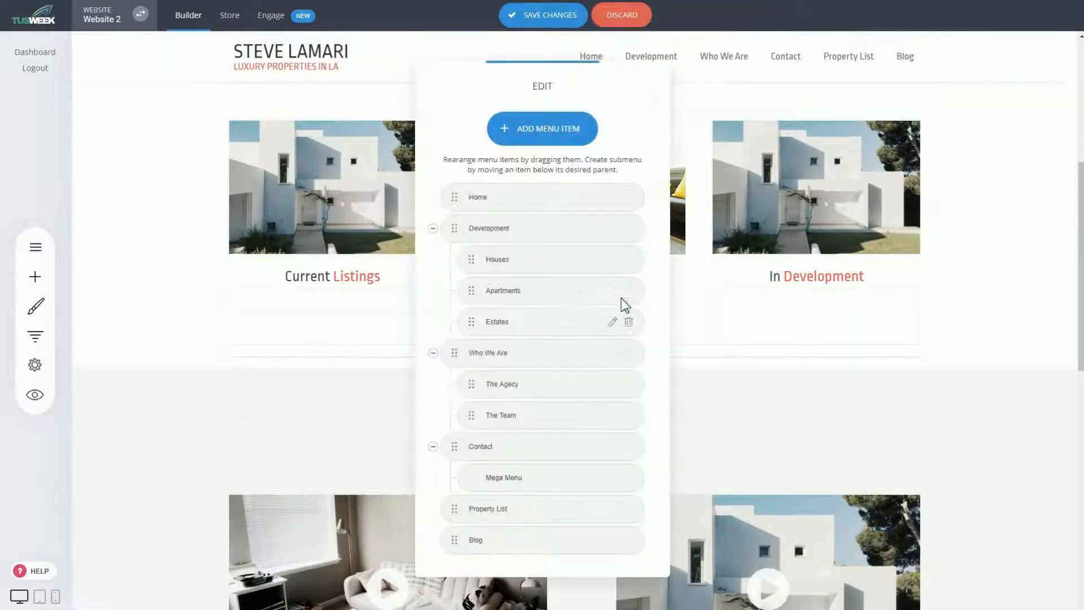
pyautogui.click(629, 228)
pyautogui.click(588, 268)
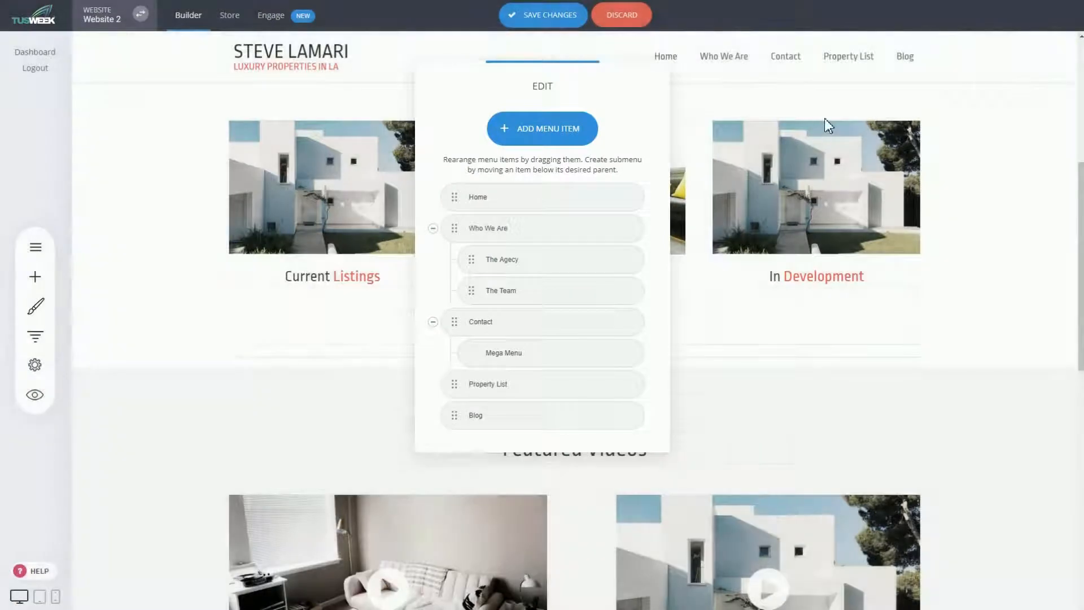
pyautogui.click(557, 22)
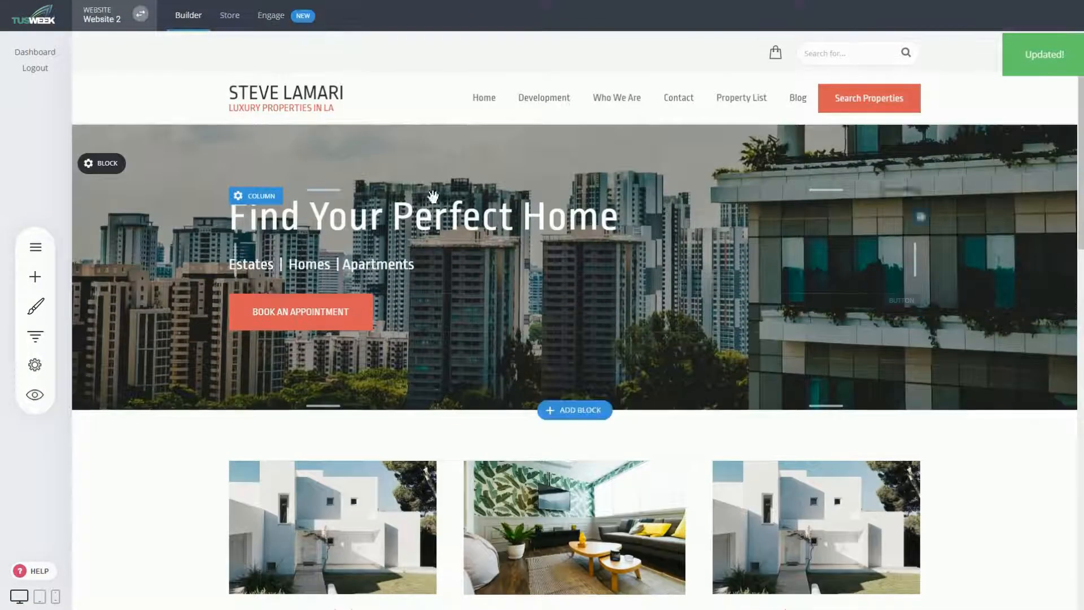
# - Check the updated fixed header down the page and collapse it in the editor
pyautogui.scroll(-6, 551, 65)
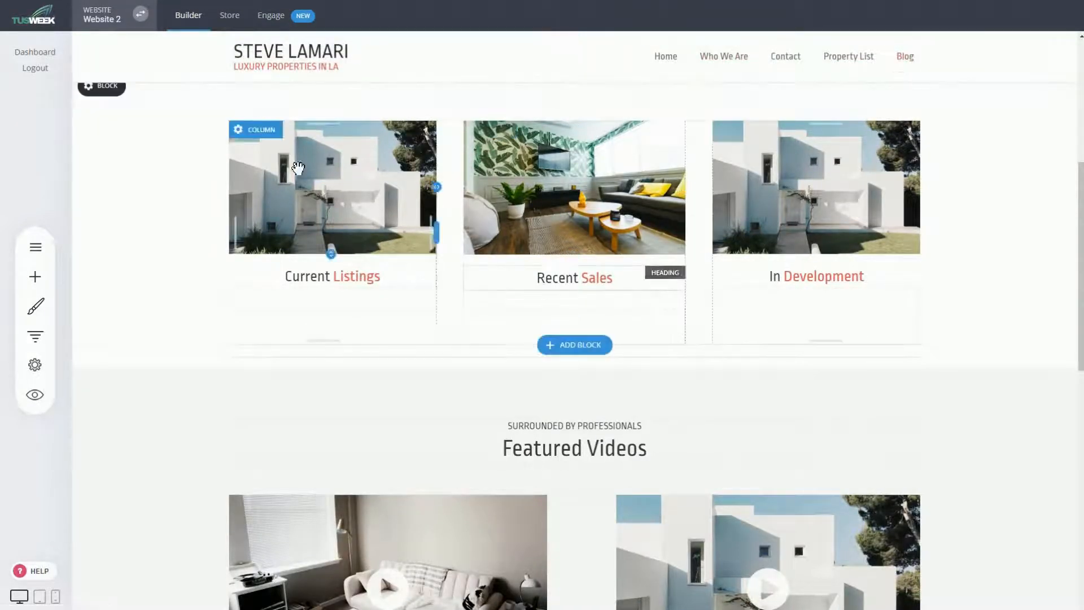
pyautogui.scroll(-5, 306, 162)
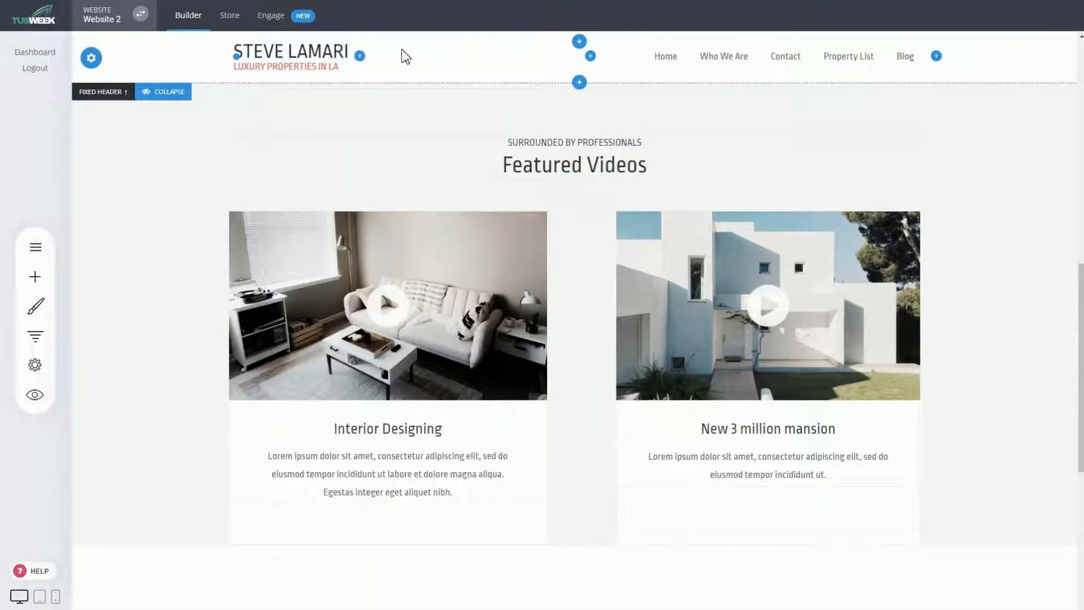
pyautogui.scroll(-5, 431, 177)
pyautogui.scroll(6, 702, 290)
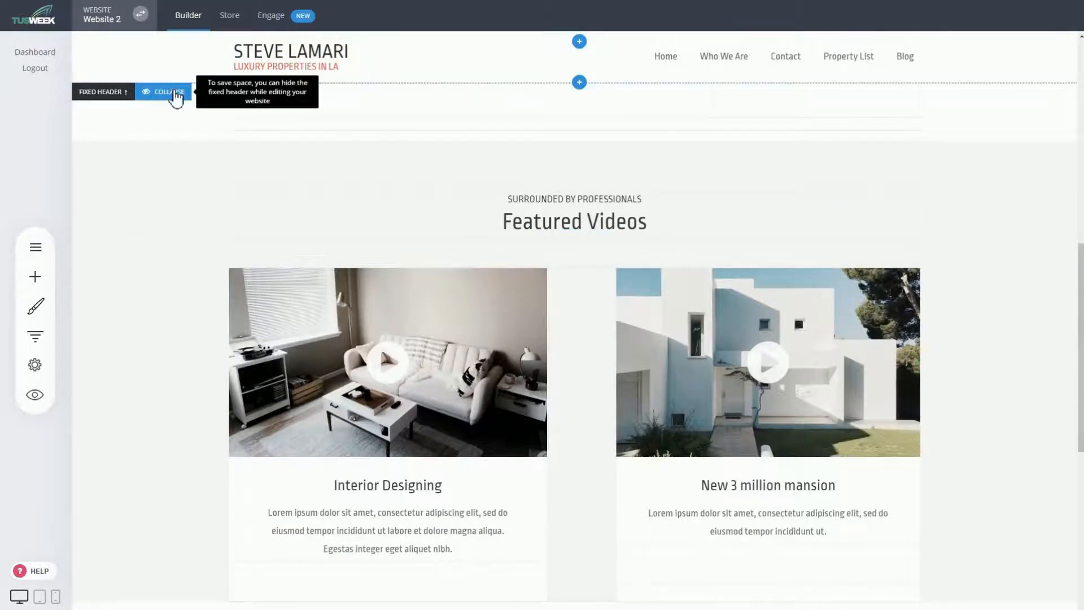
pyautogui.click(177, 98)
# - Look through the page between the hero block and the footer with the fixed header collapsed
pyautogui.scroll(6, 273, 253)
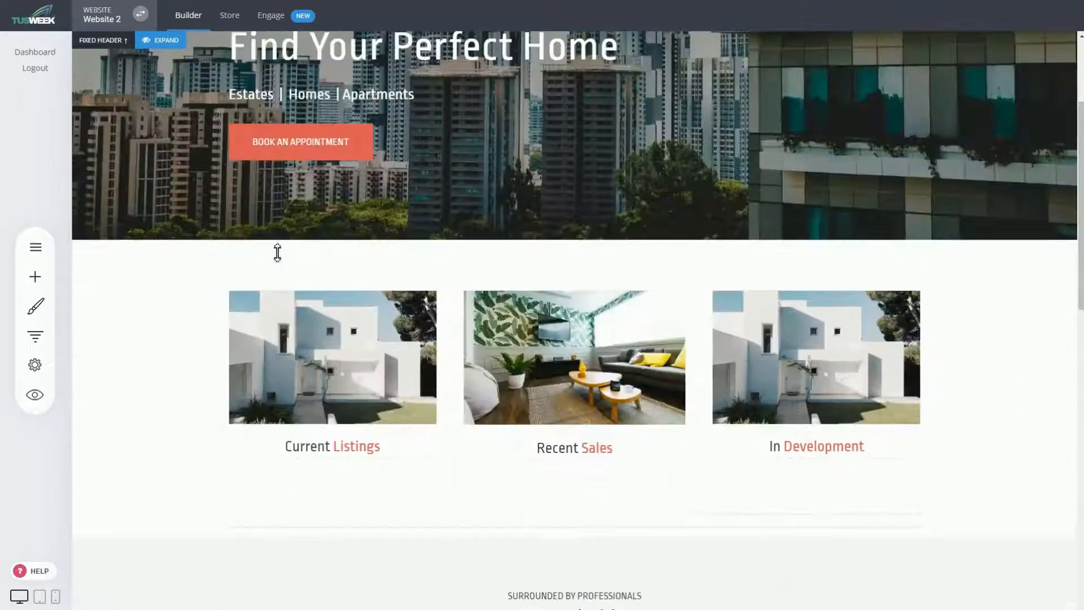
pyautogui.scroll(2, 278, 253)
pyautogui.scroll(-10, 277, 253)
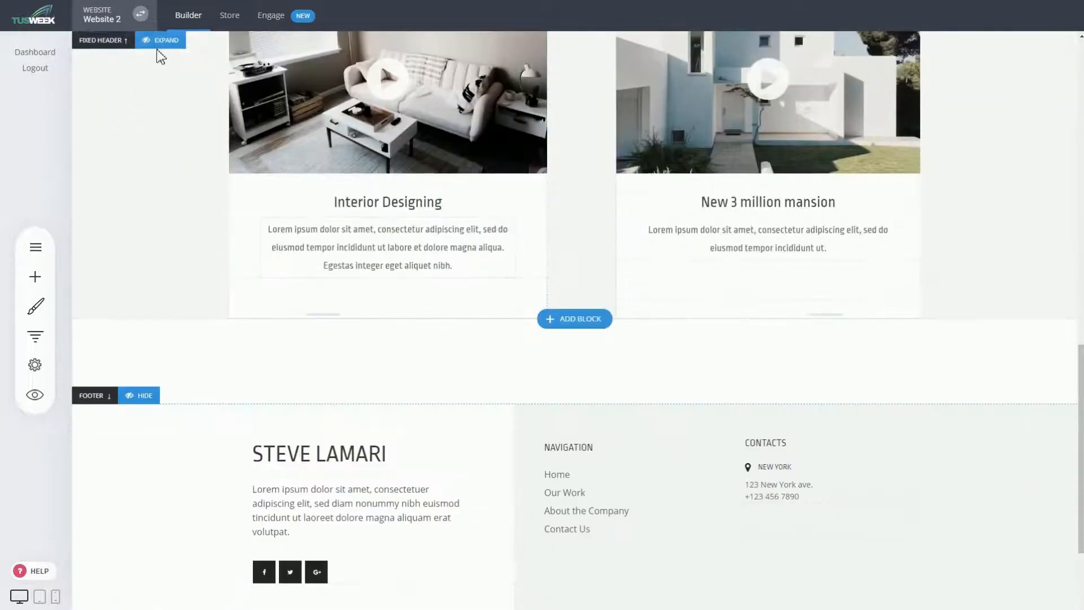
pyautogui.scroll(9, 363, 278)
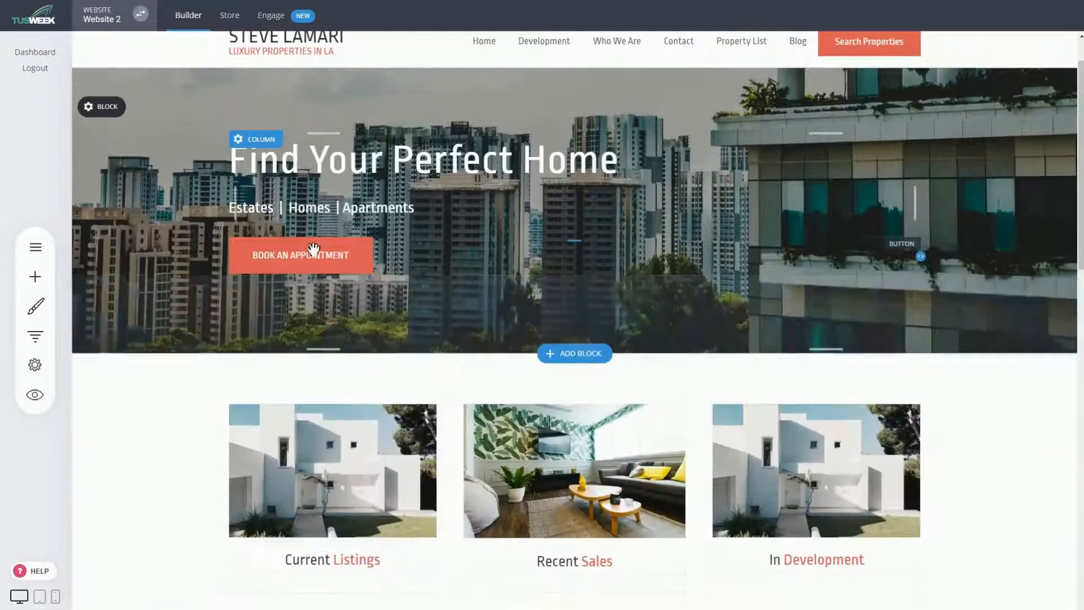
pyautogui.scroll(-5, 313, 249)
pyautogui.scroll(6, 313, 240)
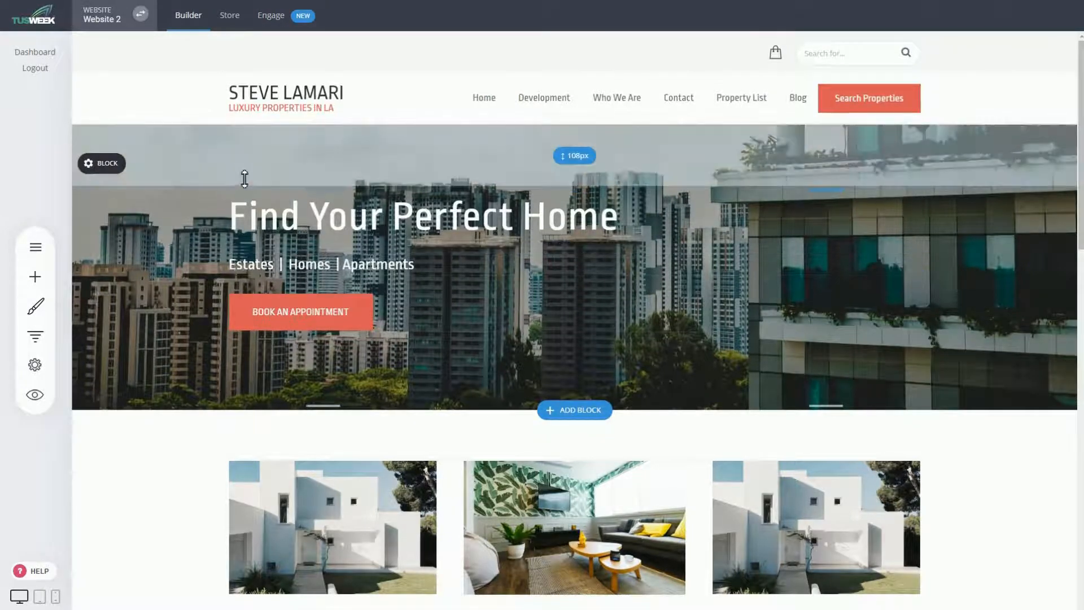
# - Temporarily hide the page's header to preview the page without it, and show the header again
pyautogui.moveTo(305, 103)
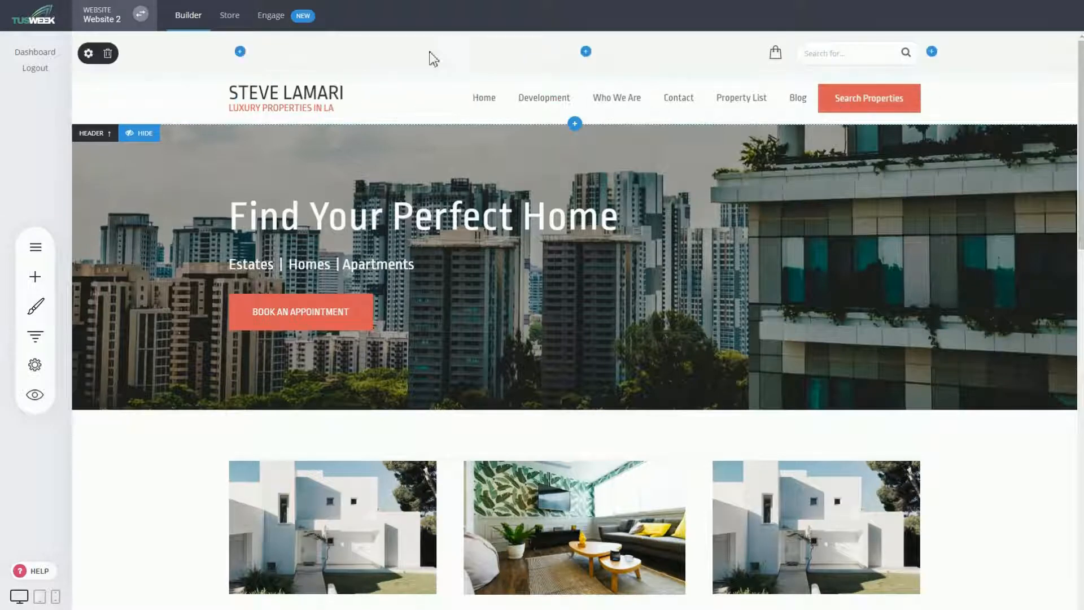
pyautogui.click(149, 133)
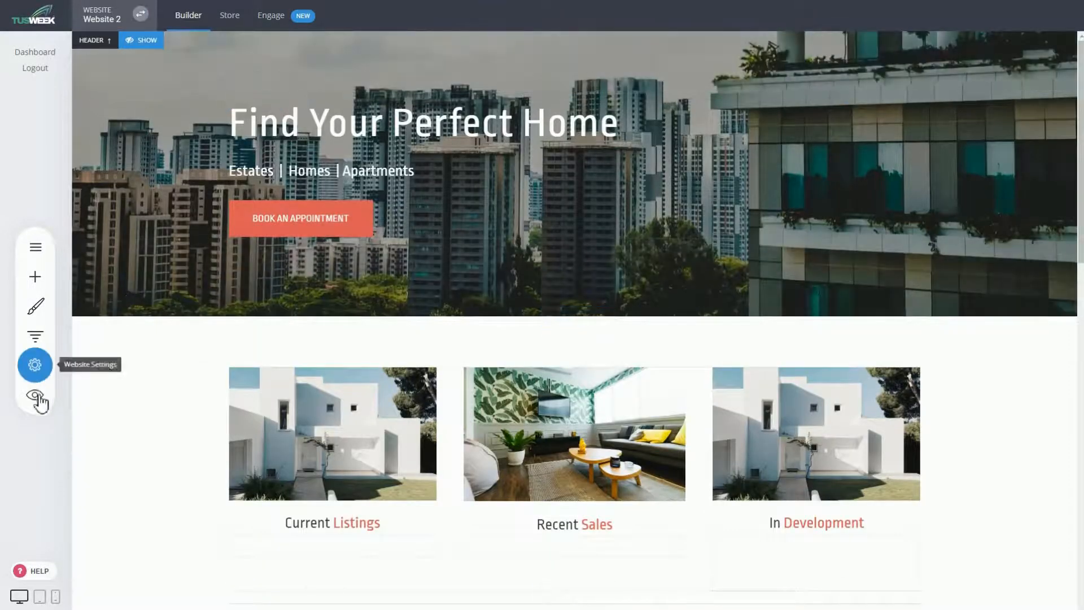
pyautogui.click(34, 395)
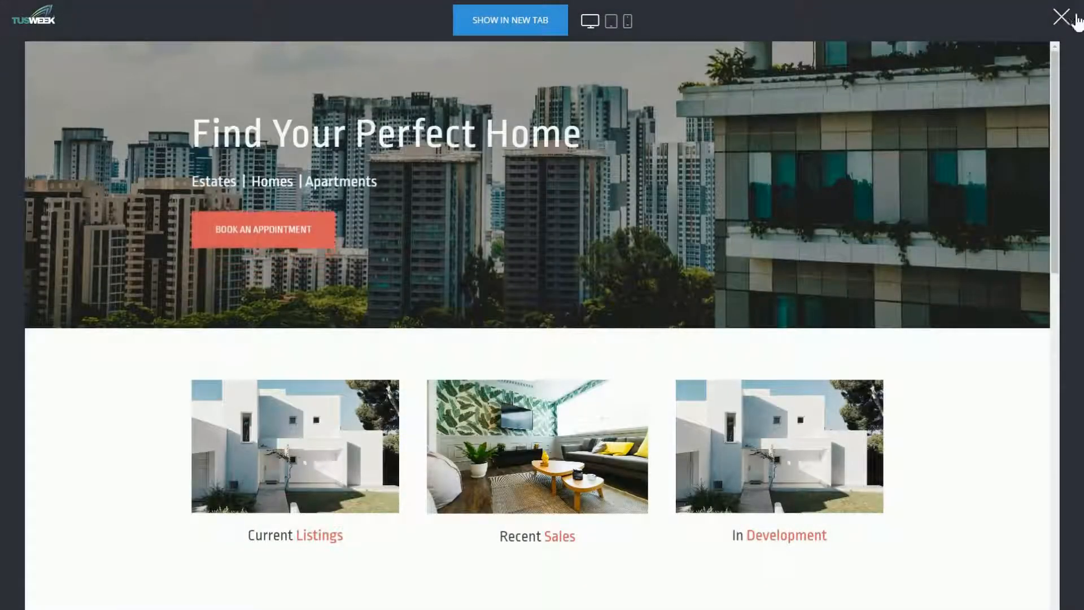
pyautogui.click(1062, 17)
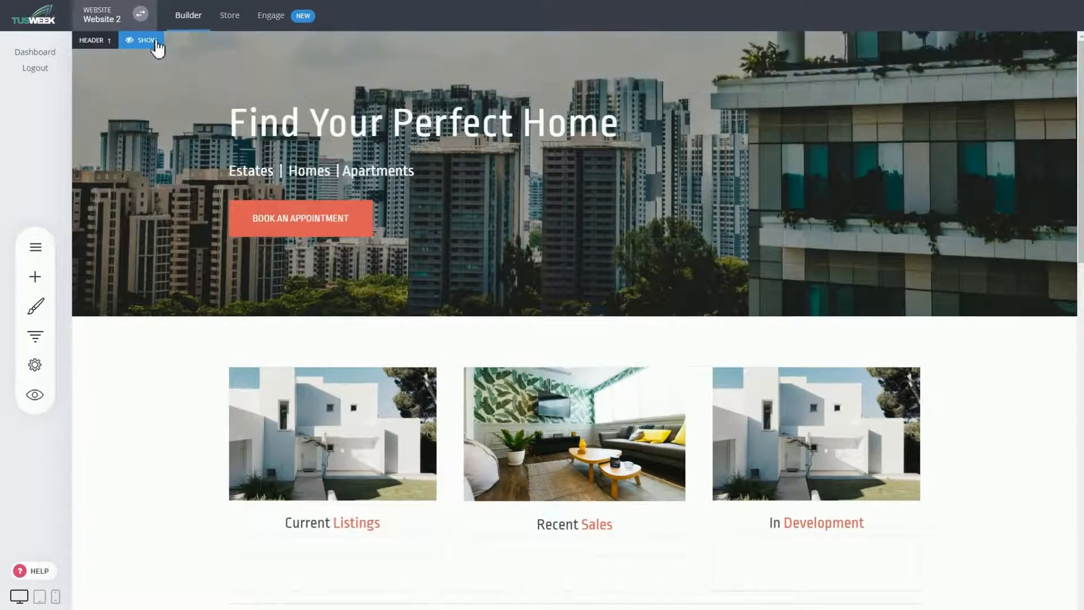
pyautogui.click(148, 41)
# - Hide the page's footer and show it again
pyautogui.scroll(-15, 847, 234)
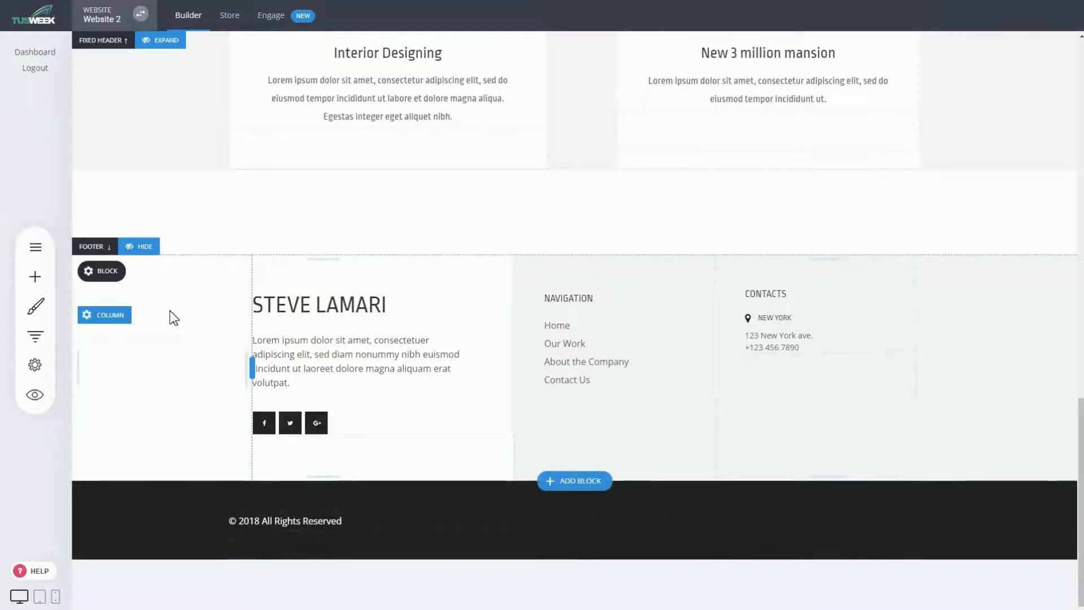
pyautogui.click(147, 252)
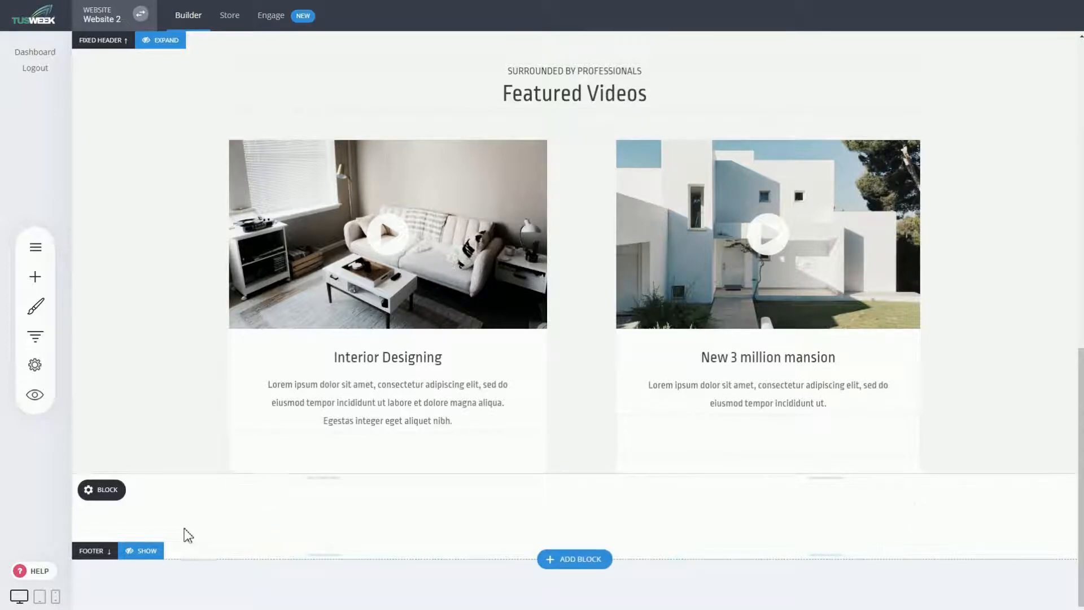
pyautogui.click(146, 551)
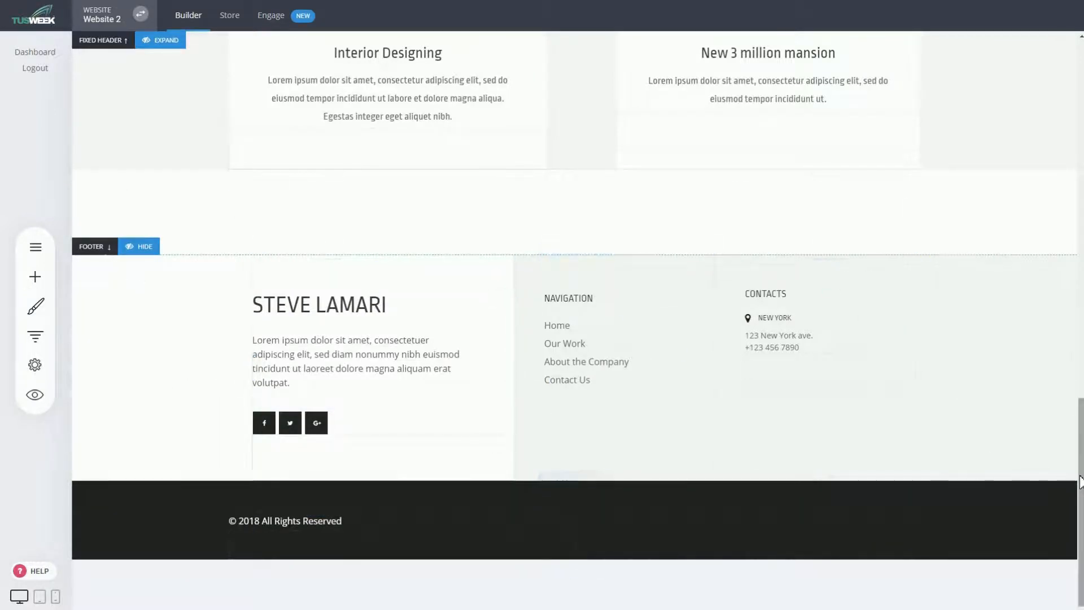
# - Return to the top of the page and view the main header menu's item list without changing it
pyautogui.moveTo(1079, 465); pyautogui.dragTo(1079, 107)
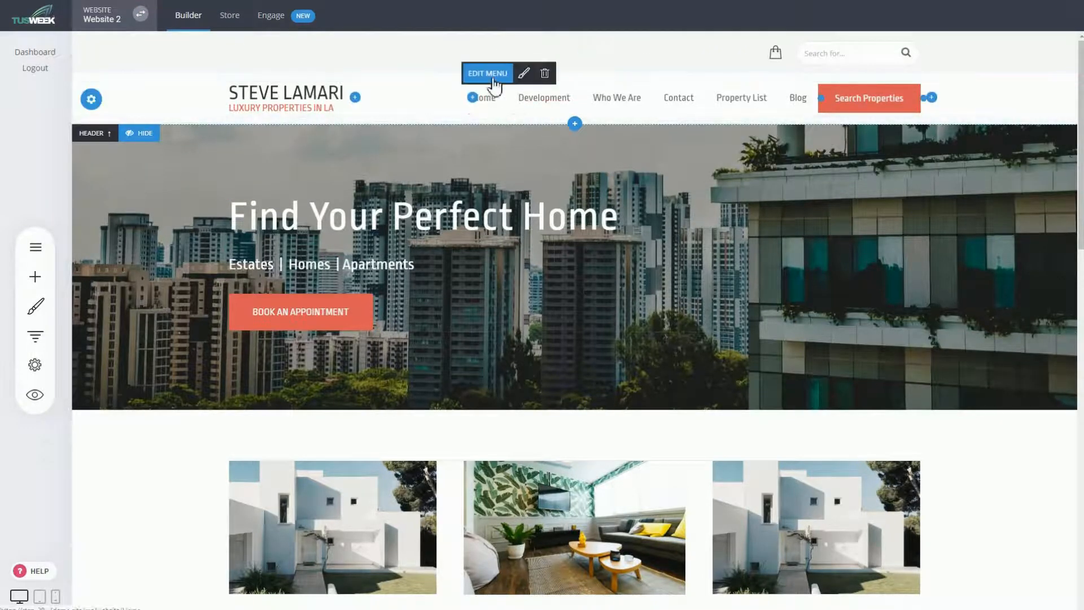
pyautogui.click(493, 78)
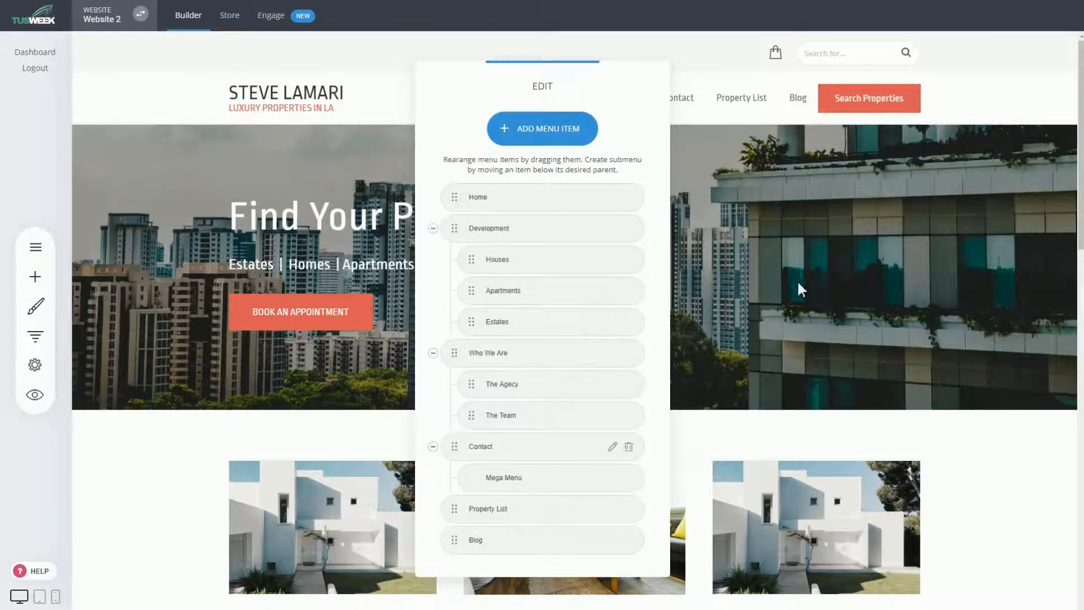
pyautogui.click(800, 285)
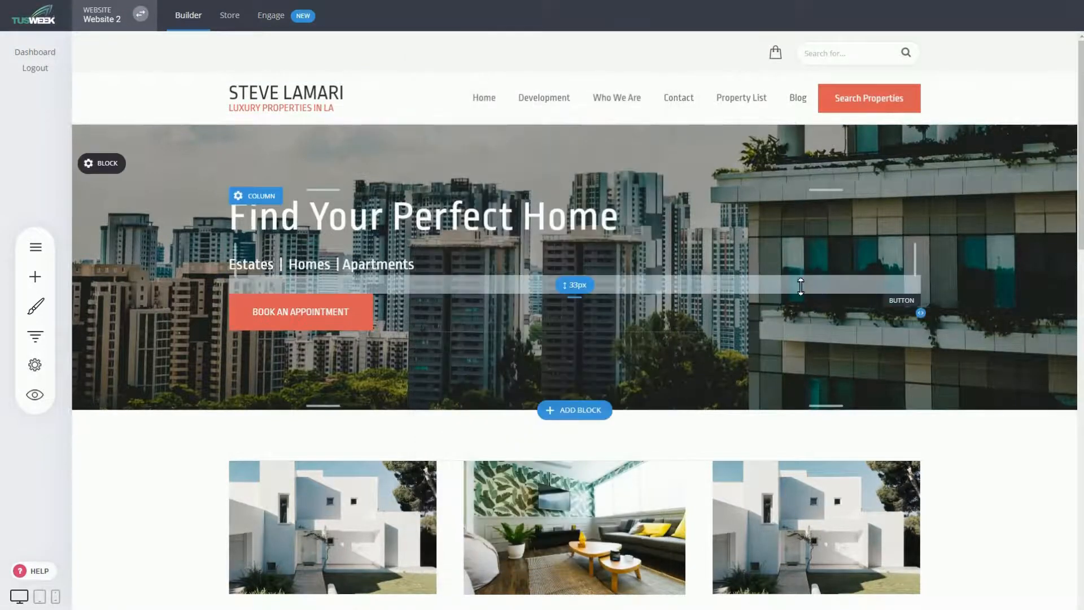